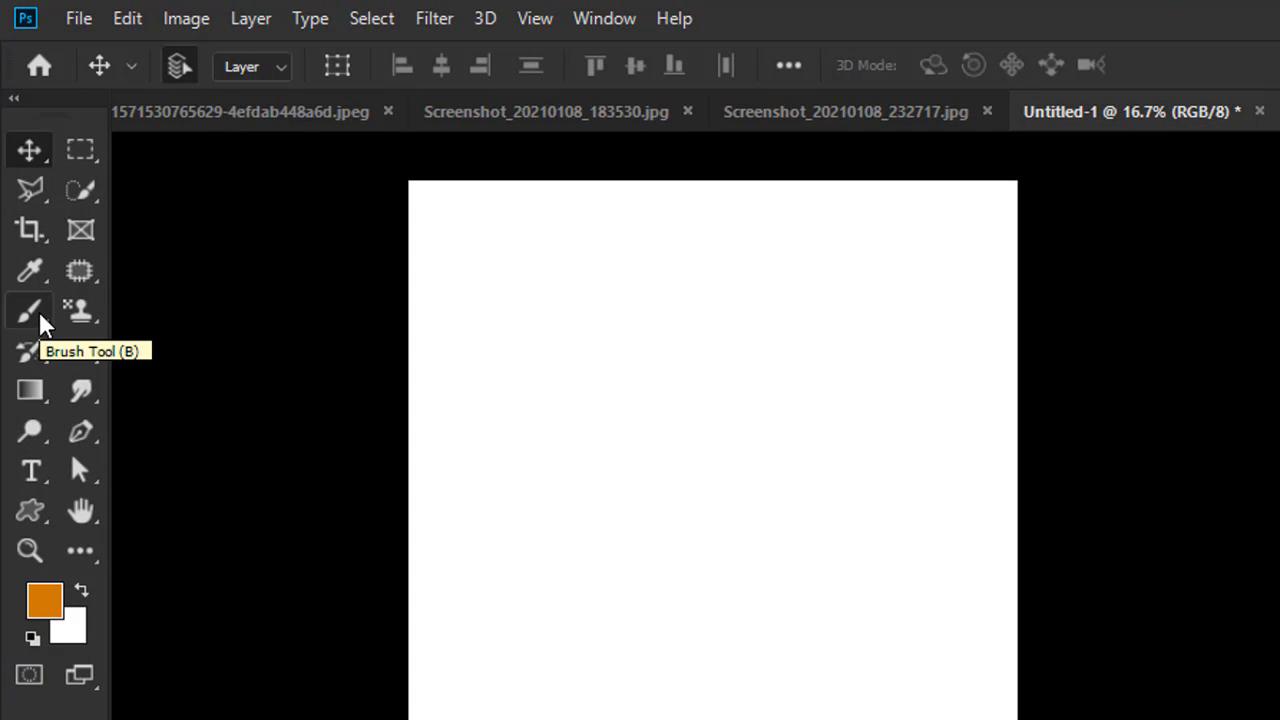
# - Switch to the Pencil tool and set its hard round tip to 146 px size and 83% hardness
pyautogui.click(40, 318)
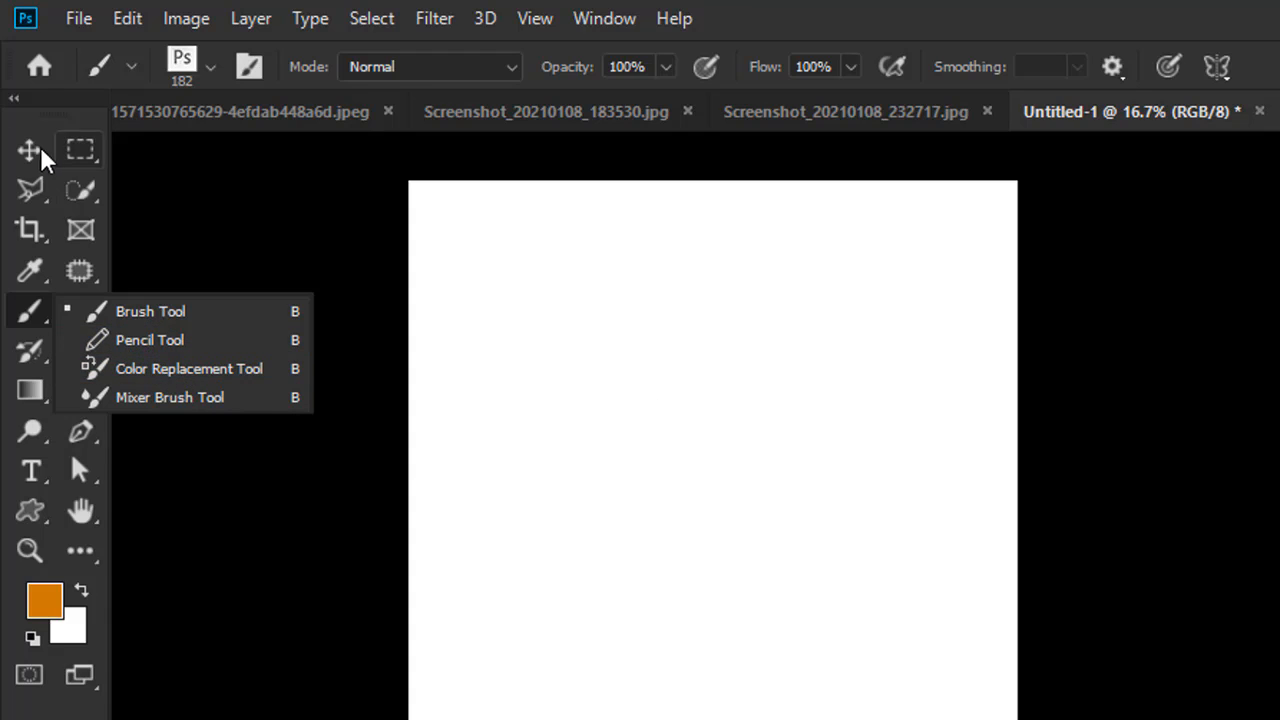
pyautogui.click(148, 352)
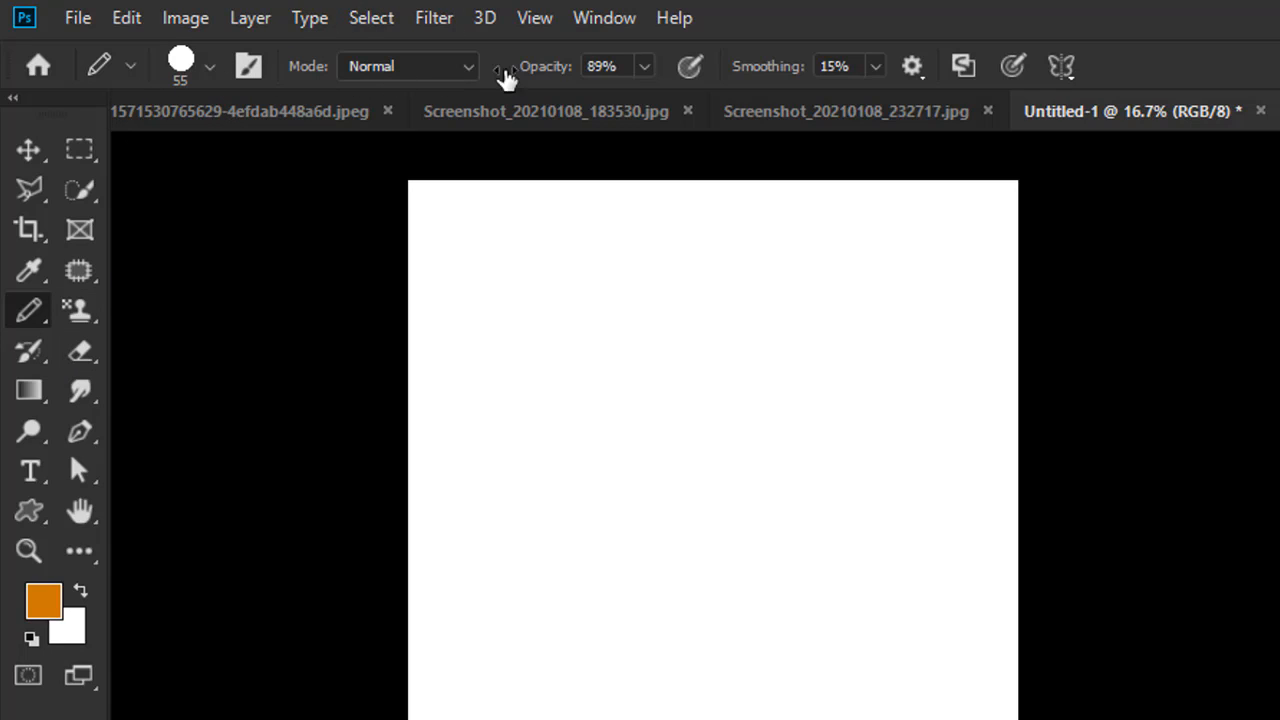
pyautogui.click(209, 64)
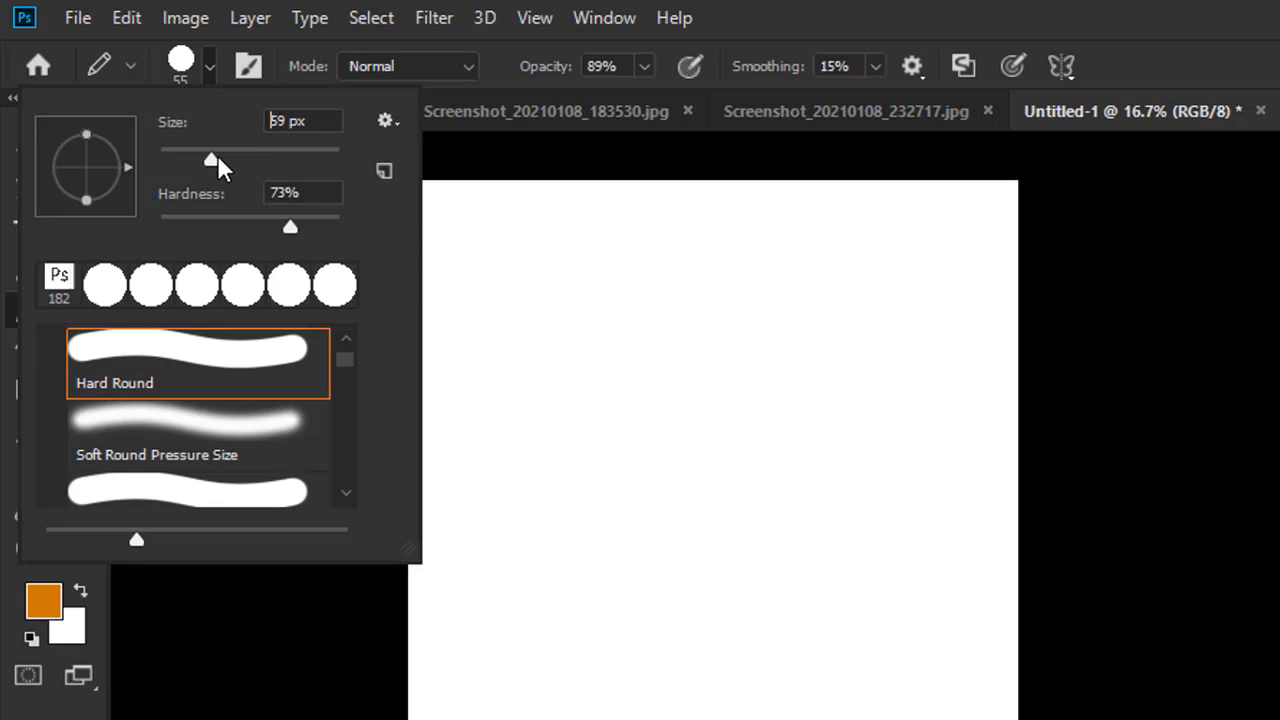
pyautogui.moveTo(217, 154); pyautogui.dragTo(241, 152)
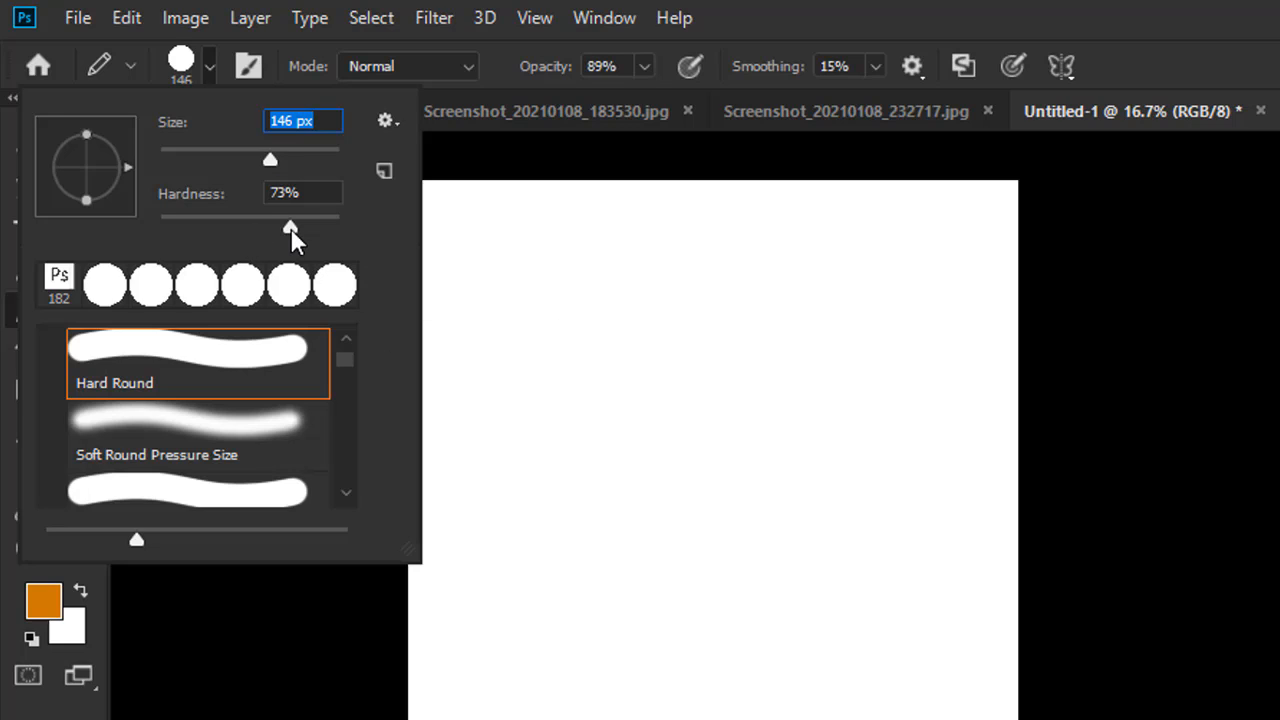
pyautogui.moveTo(291, 228)
pyautogui.mouseDown()
pyautogui.moveTo(271, 226)
pyautogui.moveTo(312, 221)
pyautogui.mouseUp()
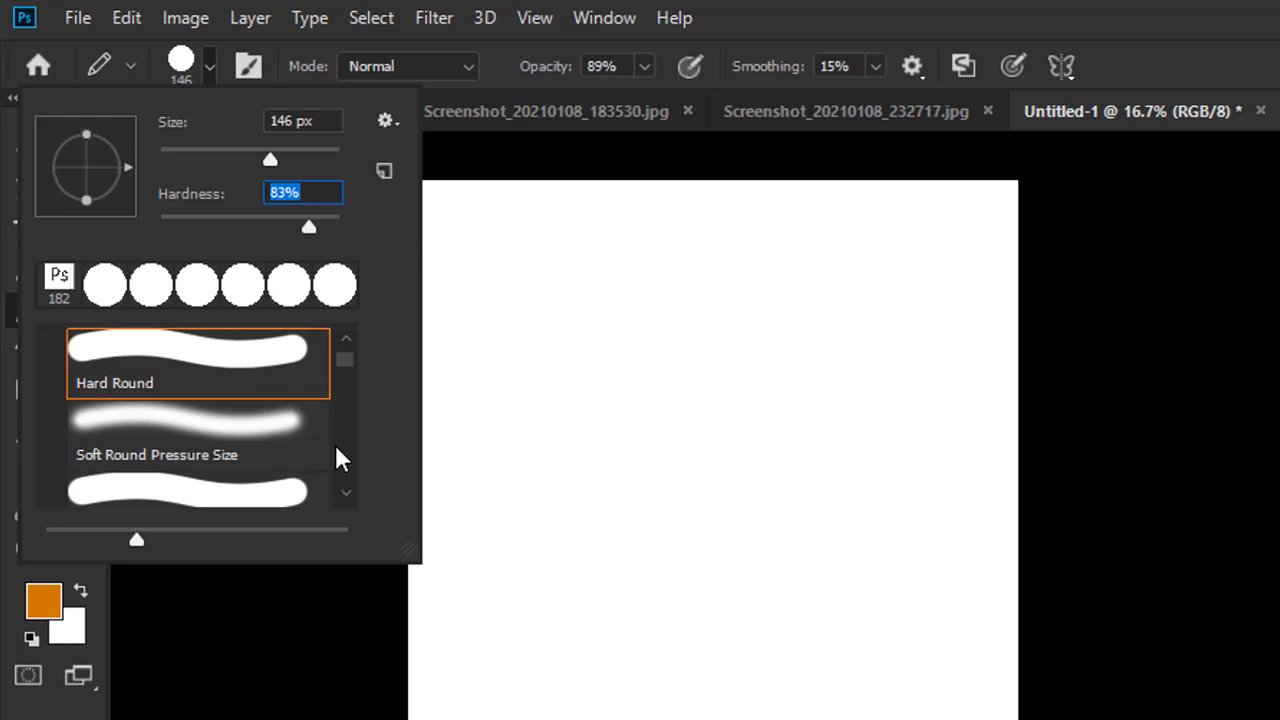
pyautogui.scroll(1, 335, 464)
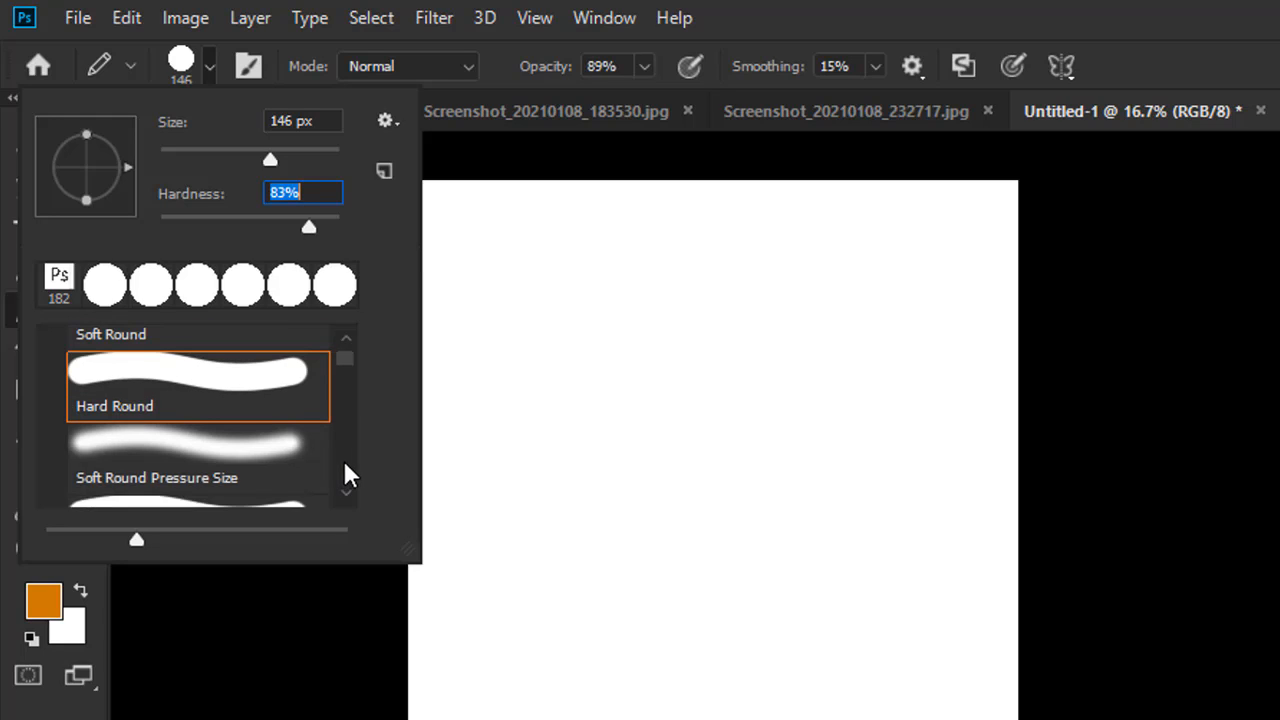
# - Examine the detailed brush tip options for the Pencil tool in the Brush Settings
pyautogui.click(250, 70)
pyautogui.click(250, 72)
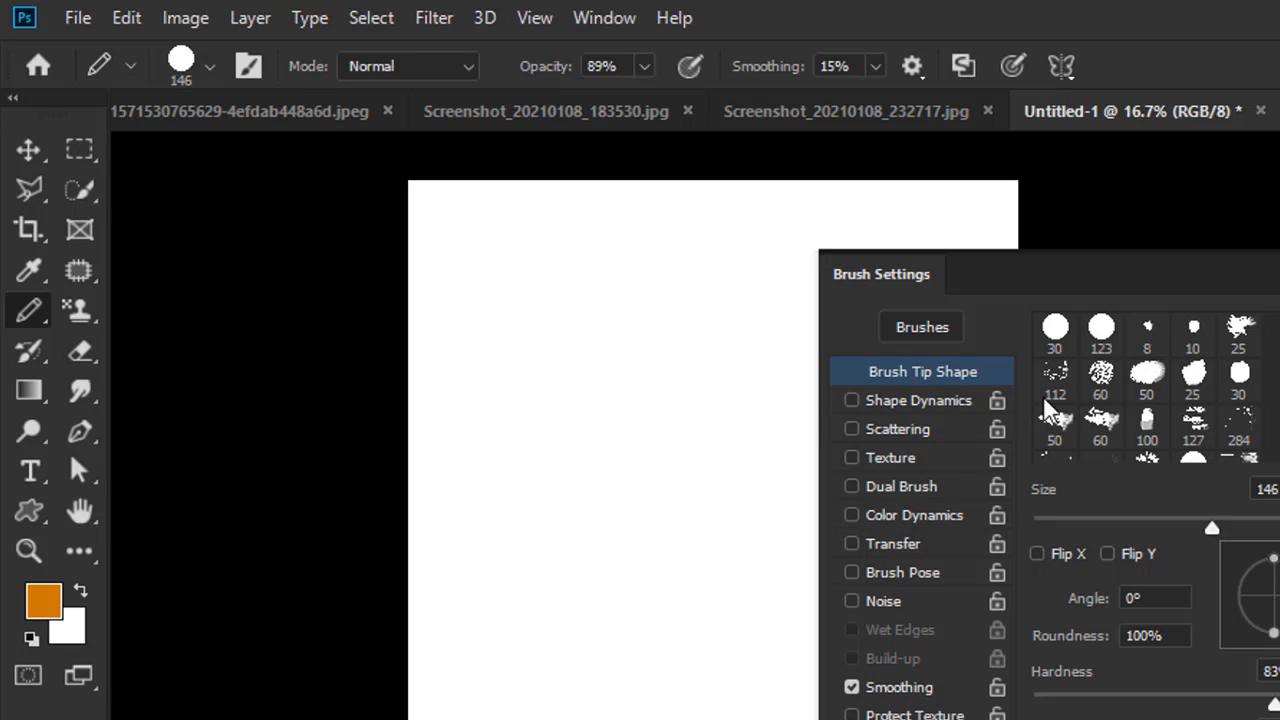
pyautogui.press('F5')
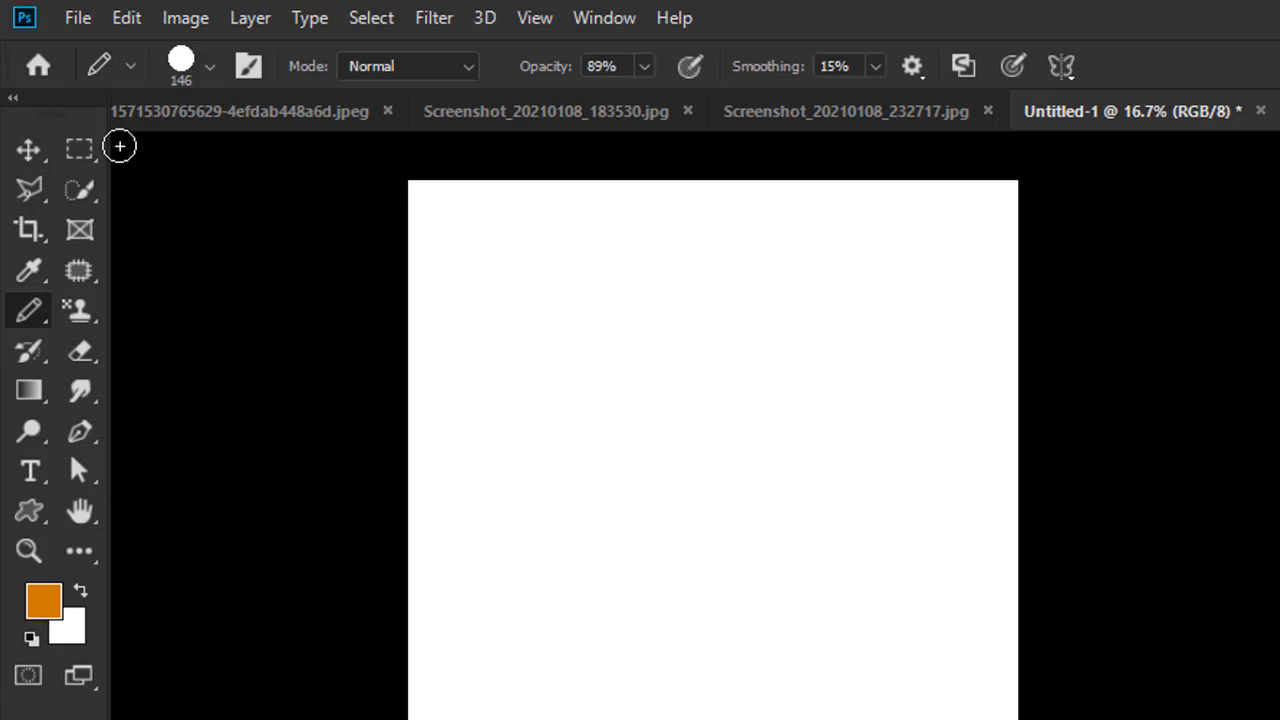
# - Set the Pencil size to 9 px and check the foreground colour in the Color Picker, keeping the current orange
pyautogui.click(207, 67)
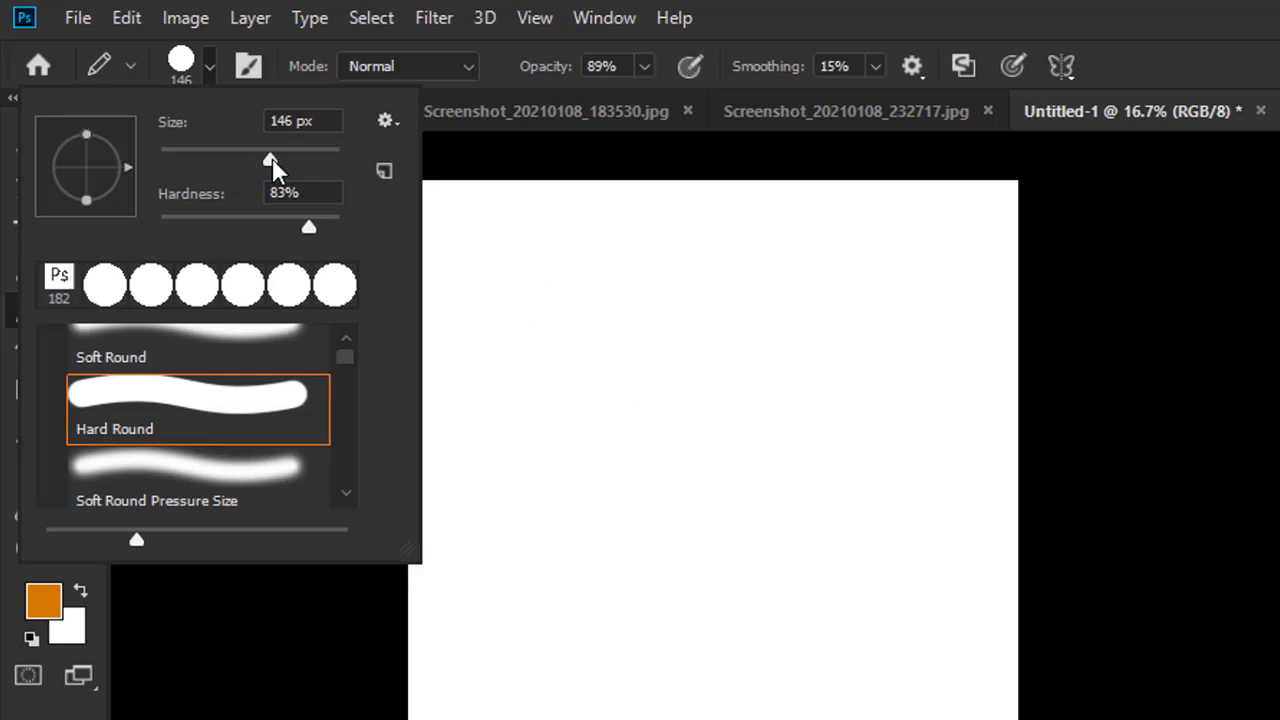
pyautogui.moveTo(251, 160); pyautogui.dragTo(167, 153)
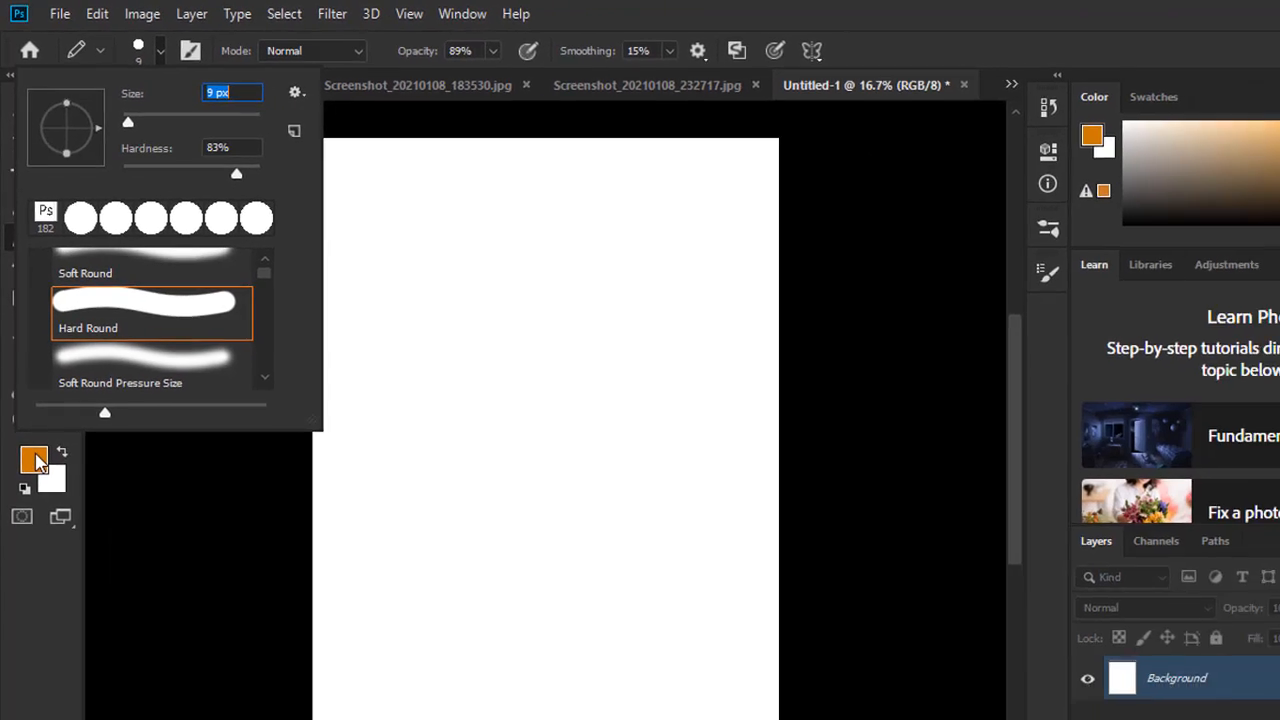
pyautogui.click(46, 597)
pyautogui.click(30, 393)
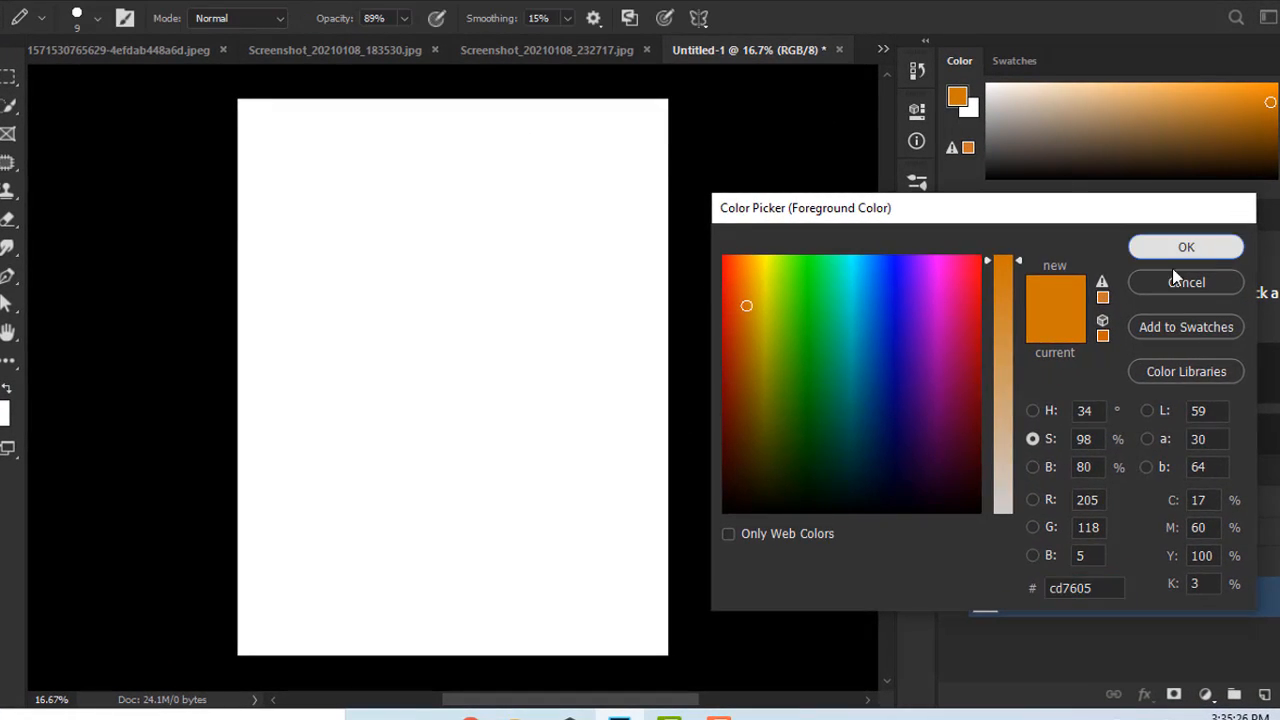
pyautogui.click(1176, 280)
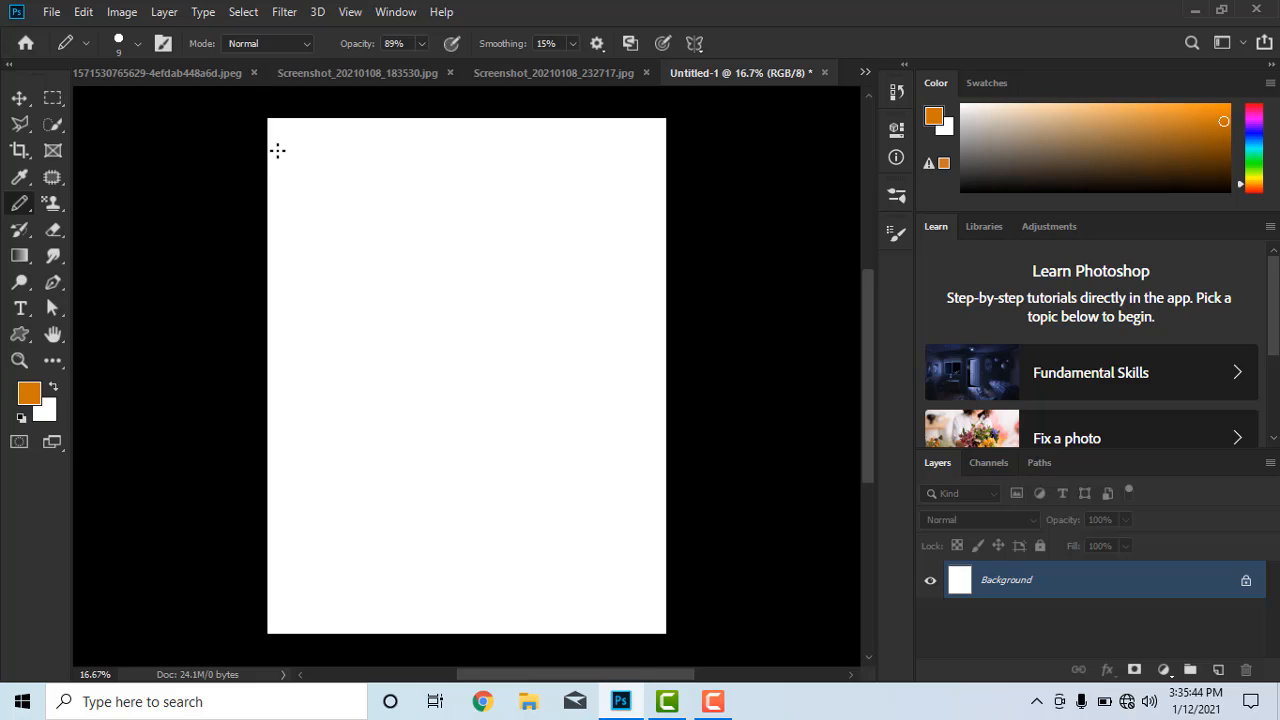
# - Draw two straight horizontal pencil lines across the full page width near its upper edge
pyautogui.moveTo(271, 142); pyautogui.dragTo(672, 153)
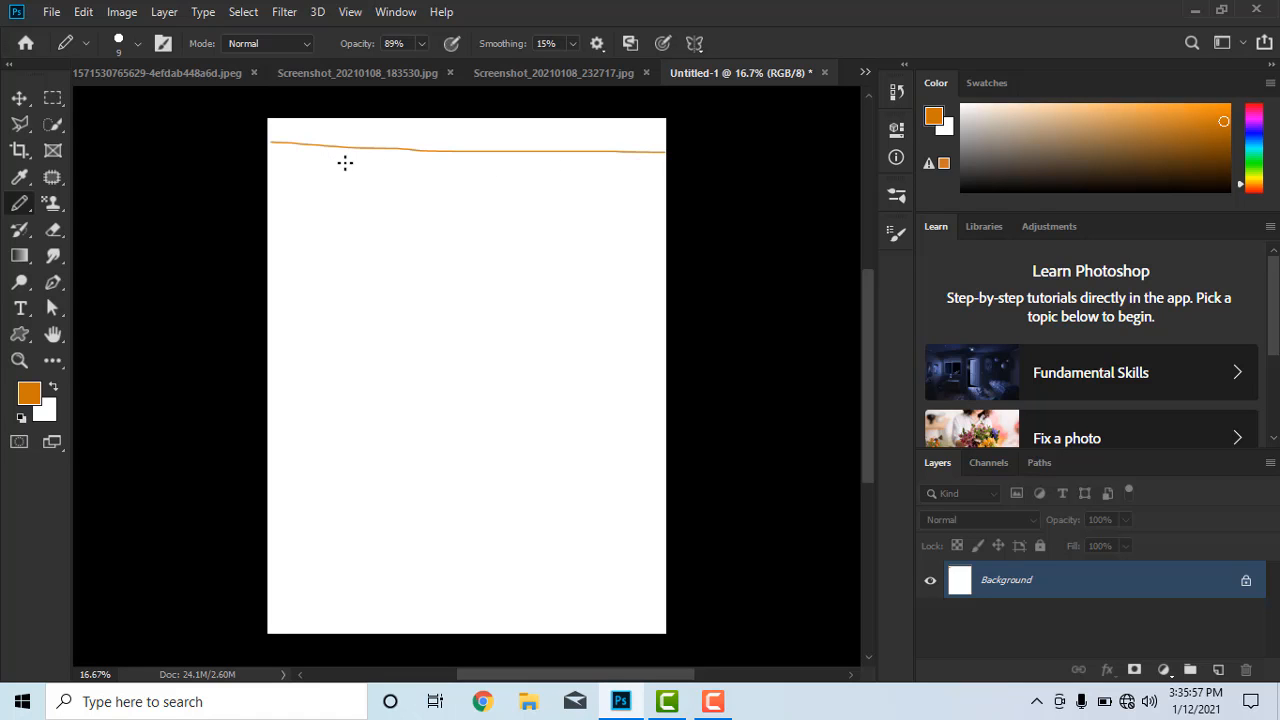
pyautogui.hotkey('ctrl', 'z')
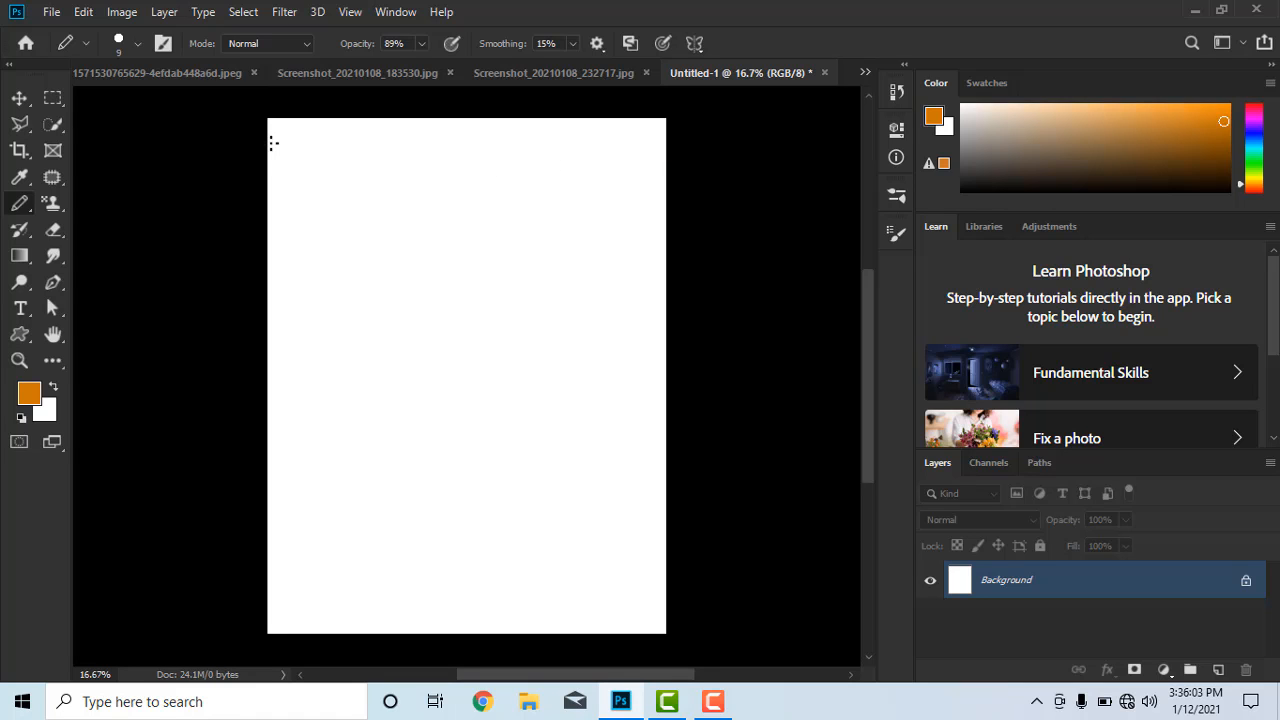
pyautogui.moveTo(272, 143)
pyautogui.mouseDown()
pyautogui.moveTo(419, 162)
pyautogui.moveTo(395, 150)
pyautogui.moveTo(691, 151)
pyautogui.mouseUp()
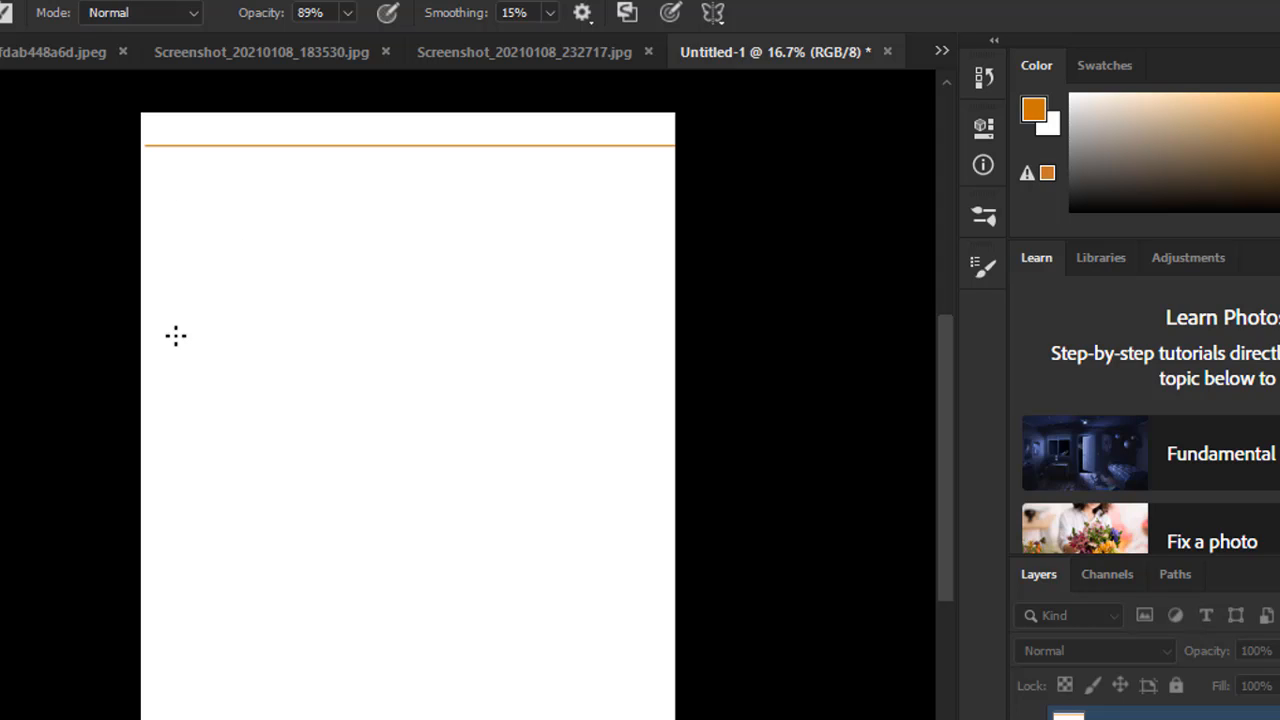
pyautogui.moveTo(143, 217); pyautogui.dragTo(383, 235)
pyautogui.hotkey('ctrl', 'z')
pyautogui.moveTo(147, 206); pyautogui.dragTo(676, 206)
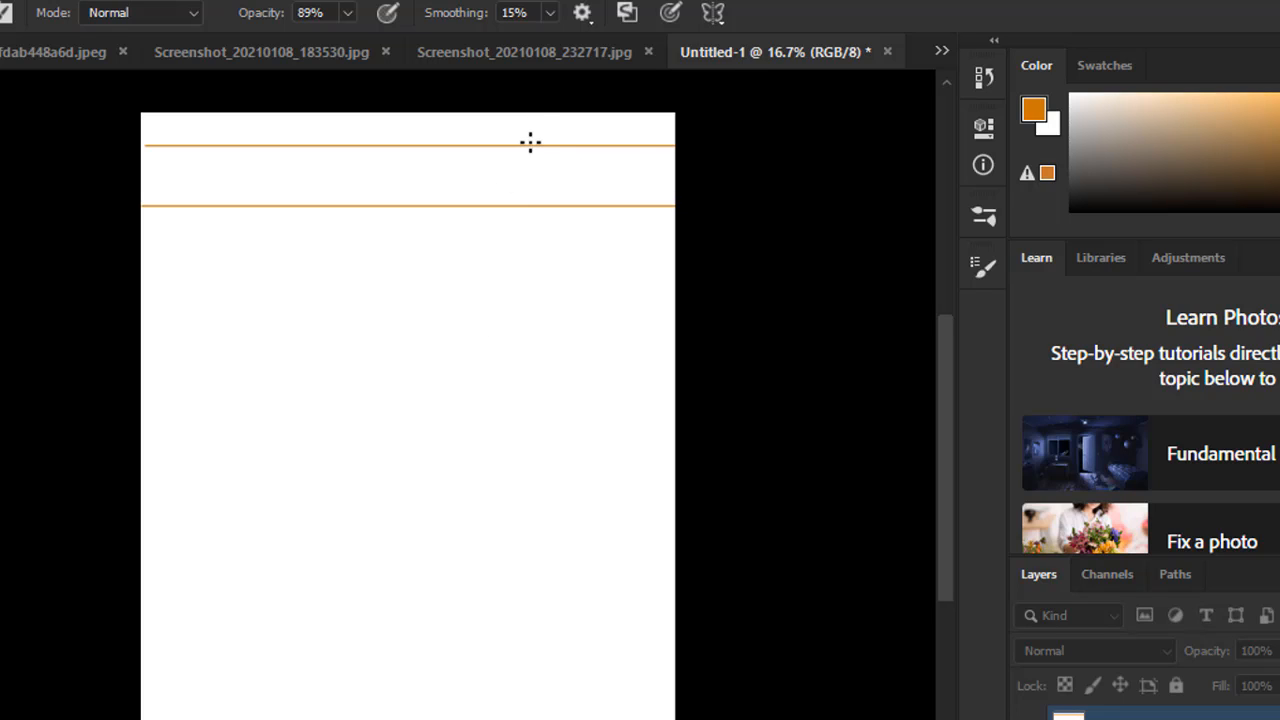
# - Partition the right end of the header band with two short lines and draw a straight vertical margin line down the page's left side
pyautogui.moveTo(531, 146); pyautogui.dragTo(540, 220)
pyautogui.moveTo(531, 168); pyautogui.dragTo(610, 168)
pyautogui.moveTo(186, 206)
pyautogui.mouseDown()
pyautogui.moveTo(190, 652)
pyautogui.moveTo(186, 719)
pyautogui.mouseUp()
pyautogui.hotkey('ctrl', 'z')
pyautogui.moveTo(188, 206); pyautogui.dragTo(188, 677)
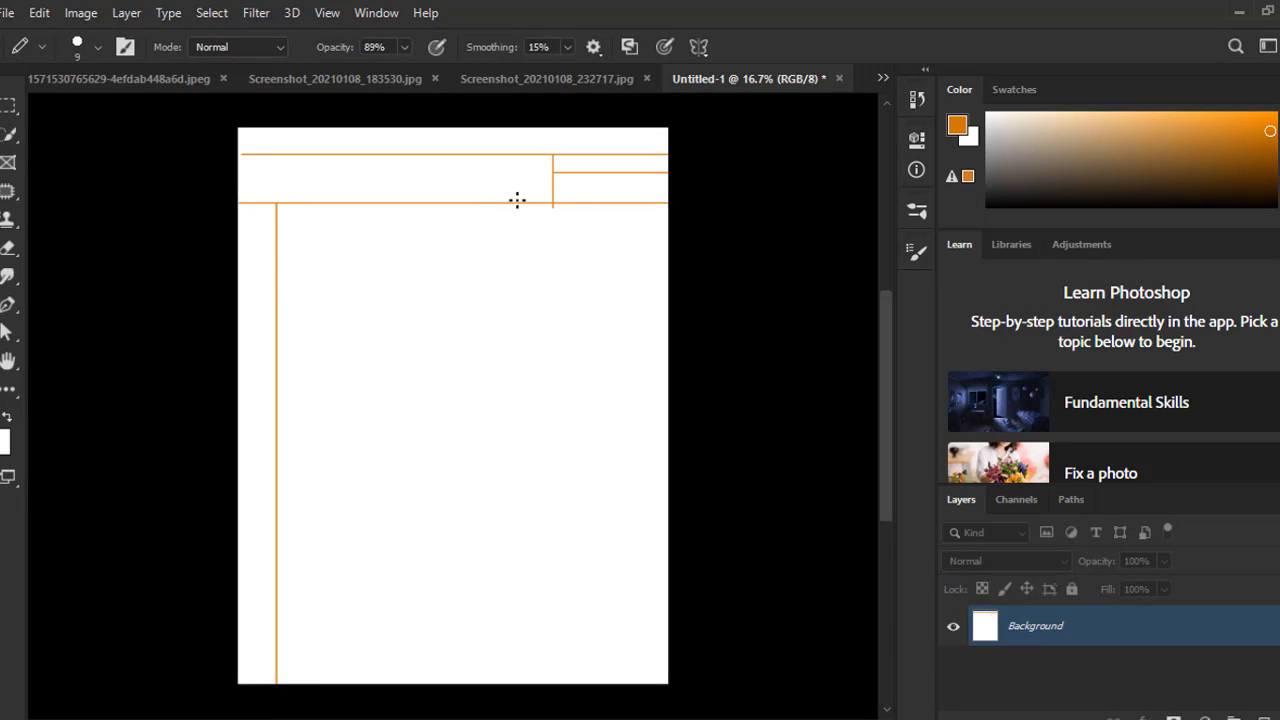
# - Draw two more vertical column lines from the header band down to the page's lower edge in the right half
pyautogui.moveTo(517, 200)
pyautogui.mouseDown()
pyautogui.moveTo(523, 266)
pyautogui.moveTo(486, 431)
pyautogui.moveTo(476, 425)
pyautogui.mouseUp()
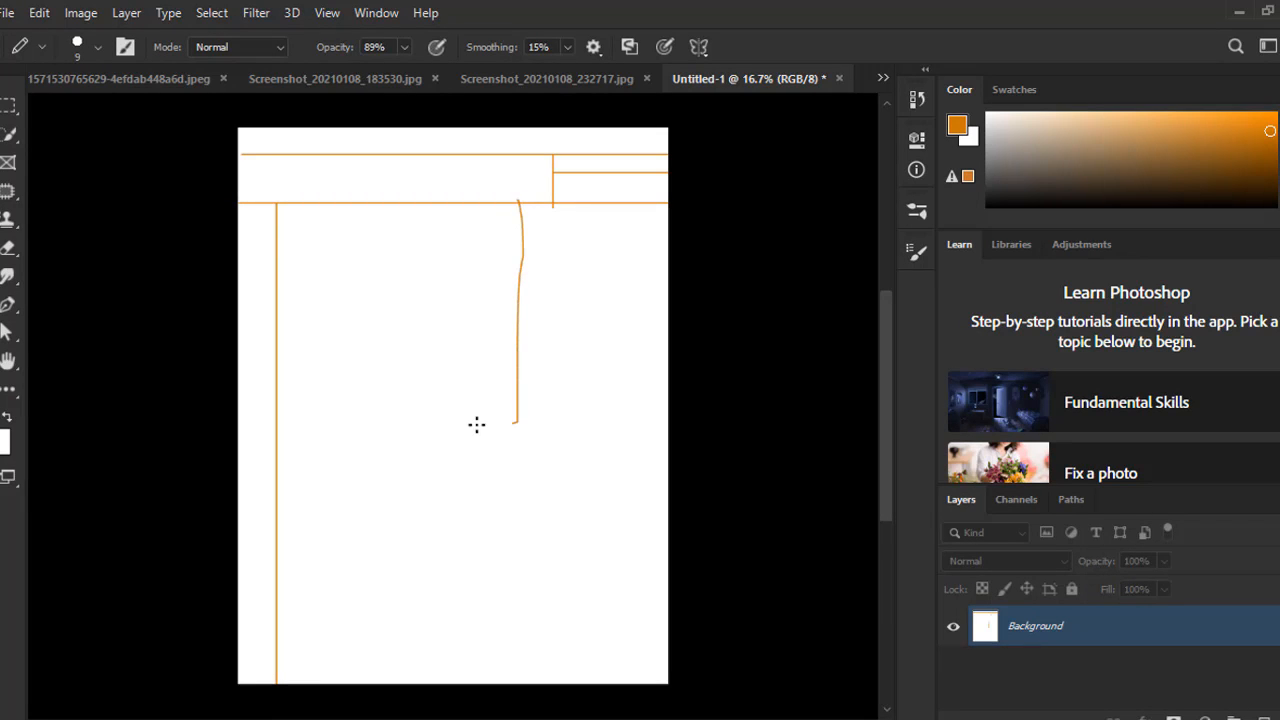
pyautogui.hotkey('ctrl', 'z')
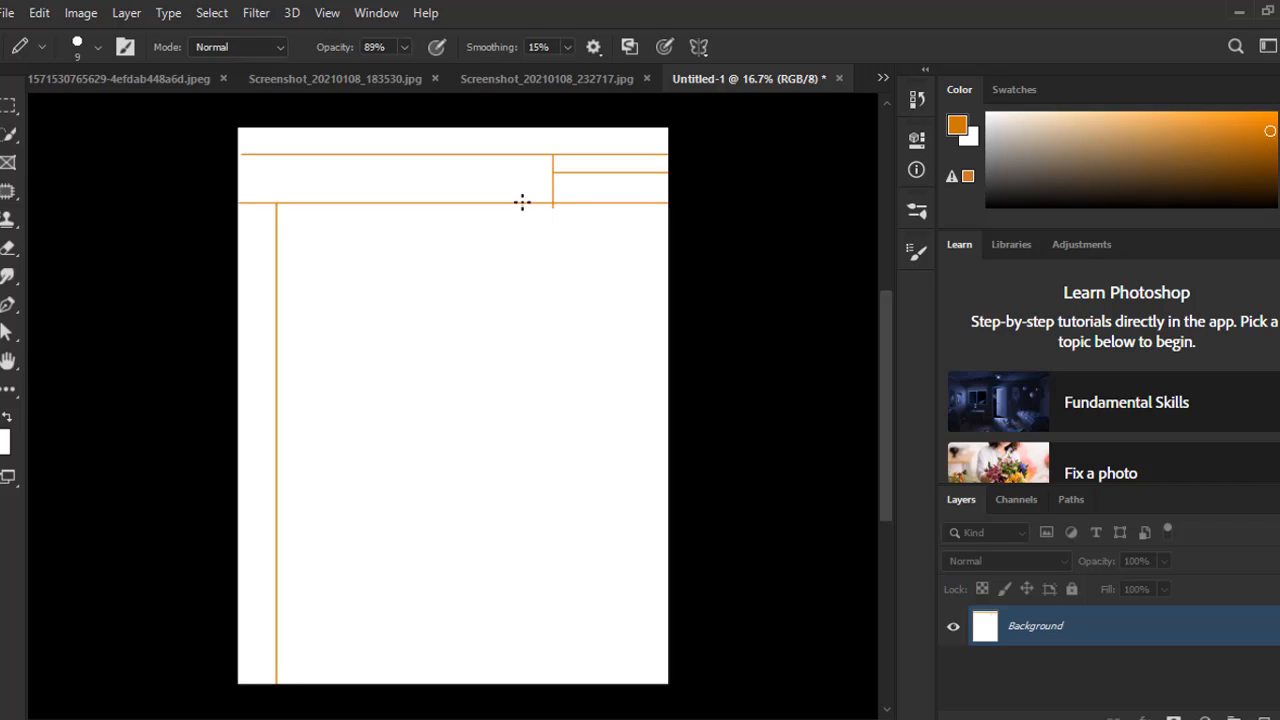
pyautogui.moveTo(522, 203); pyautogui.dragTo(497, 695)
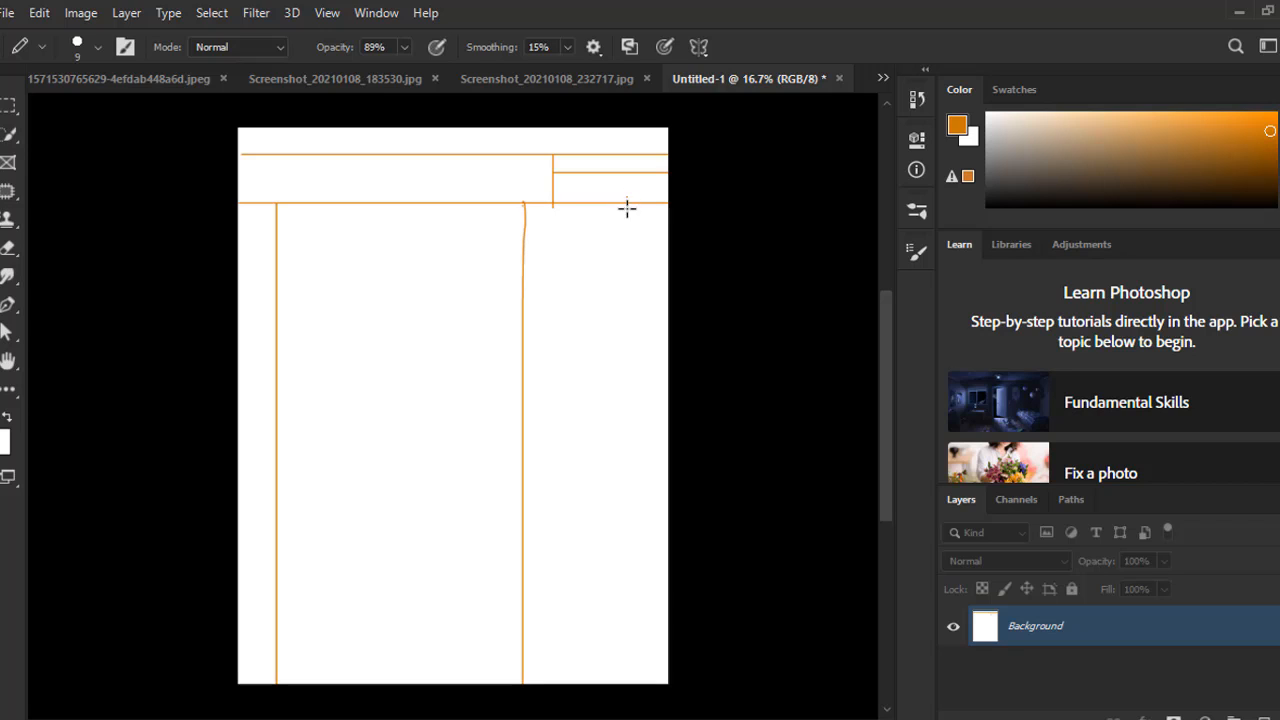
pyautogui.moveTo(627, 208); pyautogui.dragTo(614, 719)
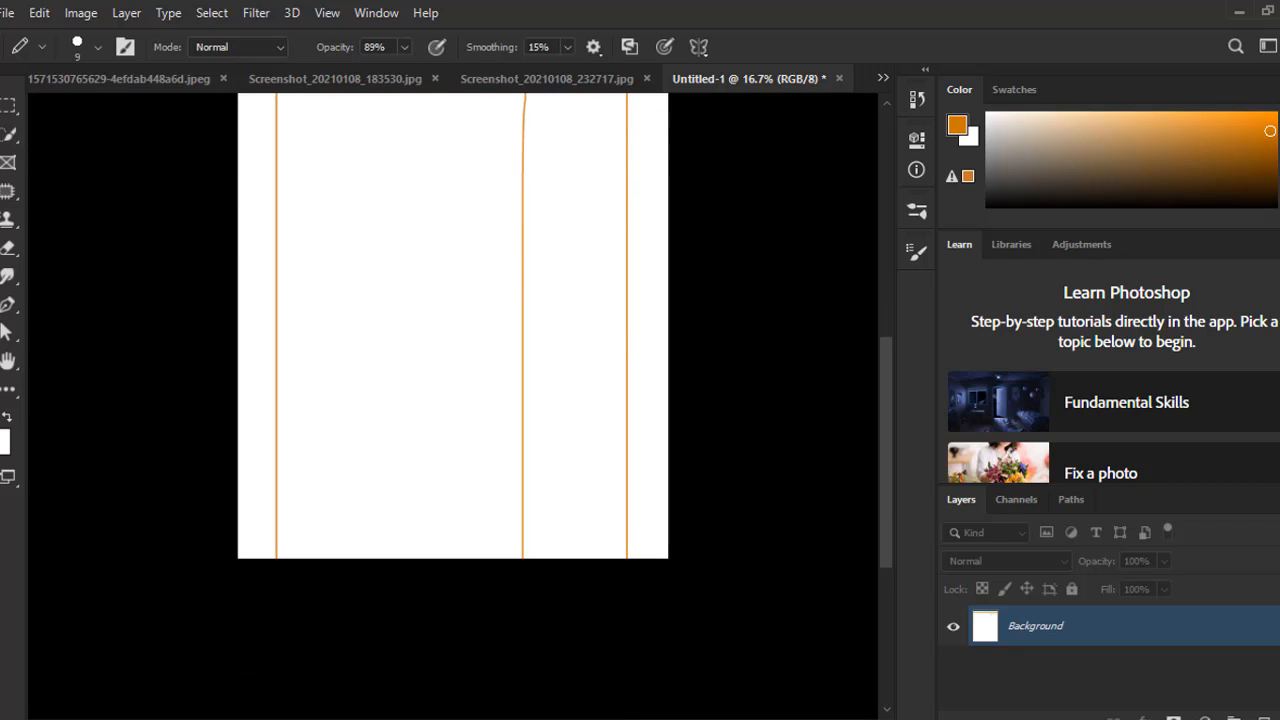
pyautogui.moveTo(360, 157); pyautogui.dragTo(352, 312)
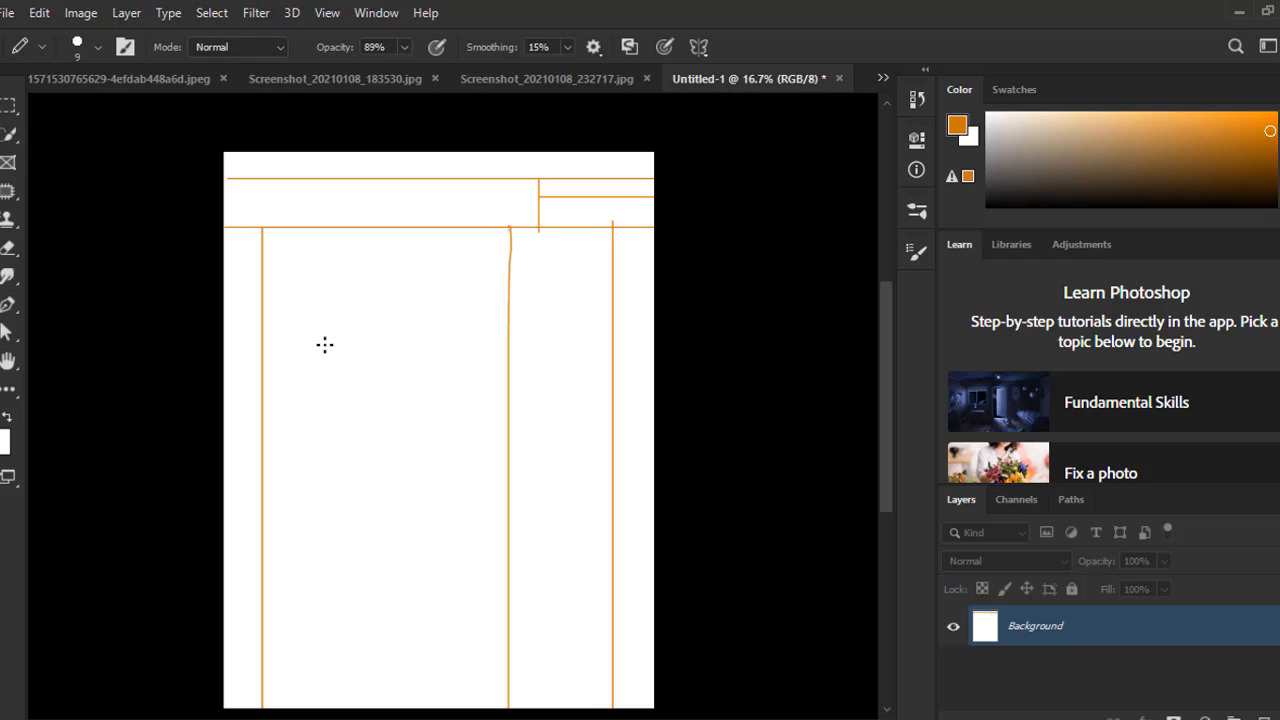
# - Undo all the ruled pencil lines until the page is blank
pyautogui.hotkey('ctrl', 'z')
pyautogui.hotkey('ctrl', 'z')
pyautogui.hotkey('ctrl', 'z')
pyautogui.hotkey('ctrl', 'z')
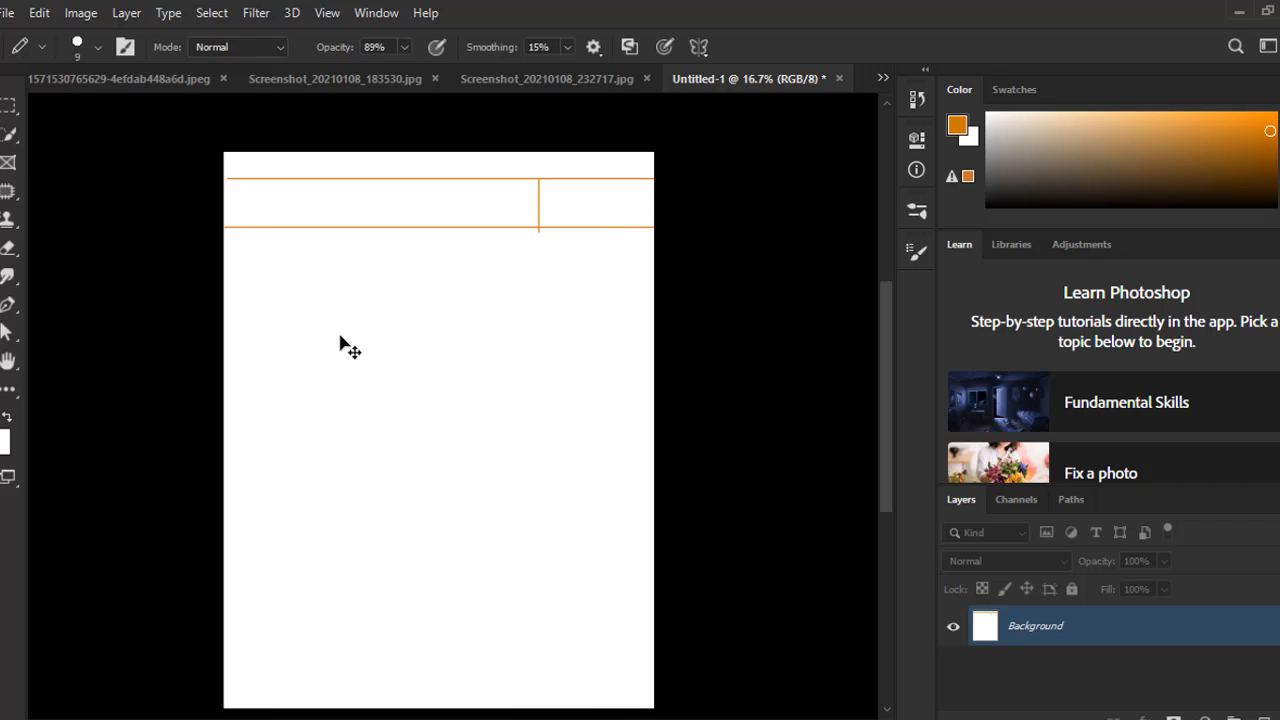
pyautogui.hotkey('ctrl', 'z')
pyautogui.hotkey('ctrl', 'z')
pyautogui.hotkey('ctrl', 'z')
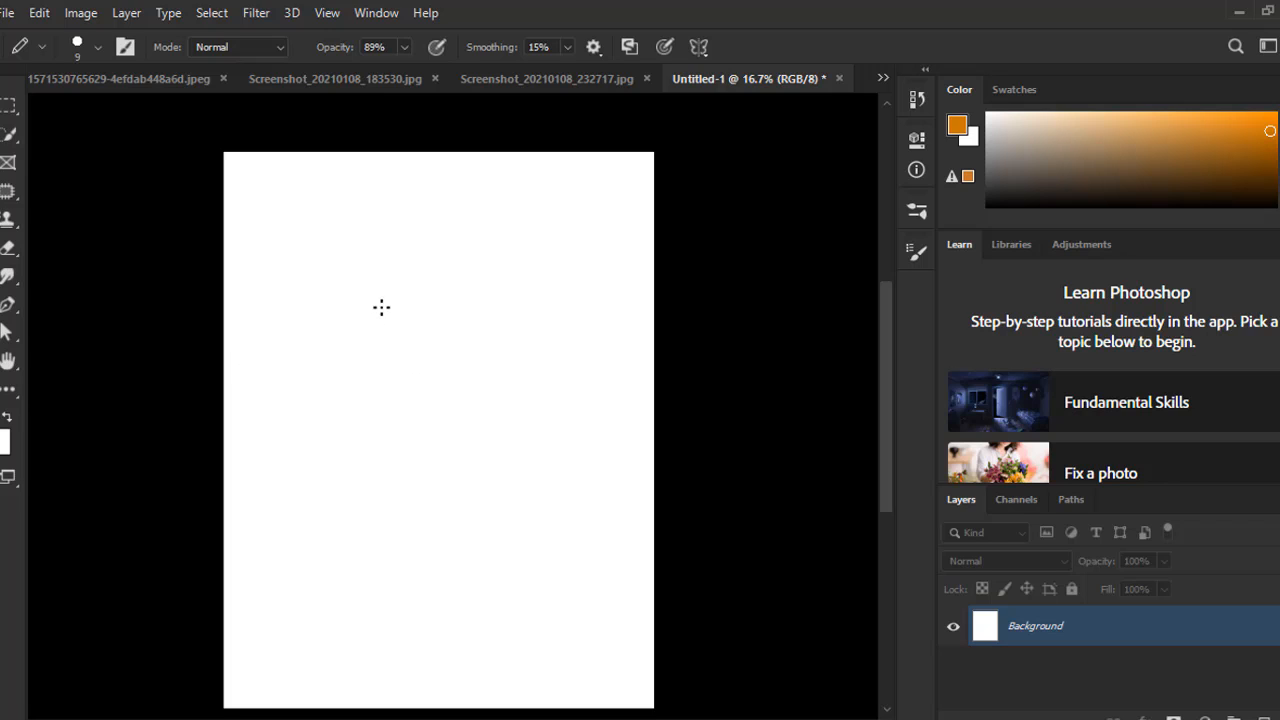
# - Scribble a freehand signature-like shape with the orange pencil in the middle of the blank page
pyautogui.moveTo(384, 407)
pyautogui.mouseDown()
pyautogui.moveTo(420, 280)
pyautogui.moveTo(464, 384)
pyautogui.moveTo(418, 226)
pyautogui.moveTo(340, 470)
pyautogui.moveTo(415, 399)
pyautogui.moveTo(352, 439)
pyautogui.moveTo(441, 407)
pyautogui.moveTo(510, 340)
pyautogui.moveTo(526, 353)
pyautogui.moveTo(274, 452)
pyautogui.moveTo(654, 374)
pyautogui.mouseUp()
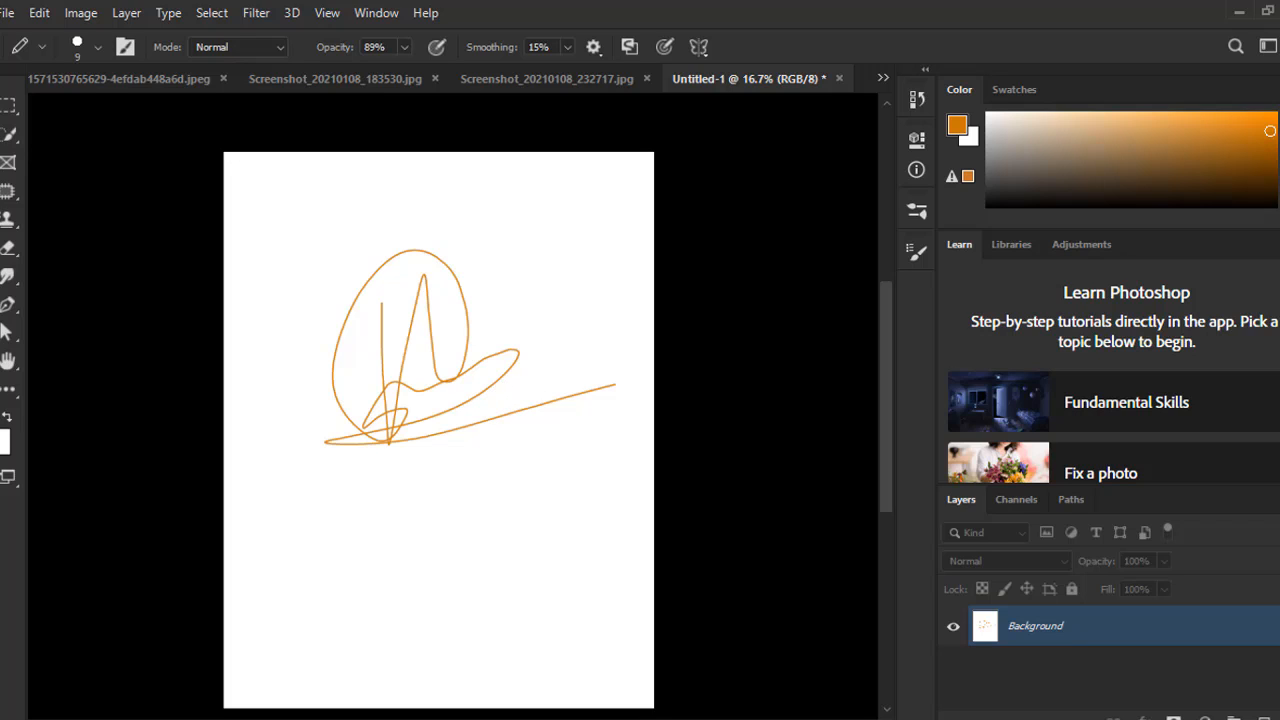
# - Switch to the papaya photo Screenshot_20210108_232717.jpg and activate the Color Replacement tool
pyautogui.click(566, 82)
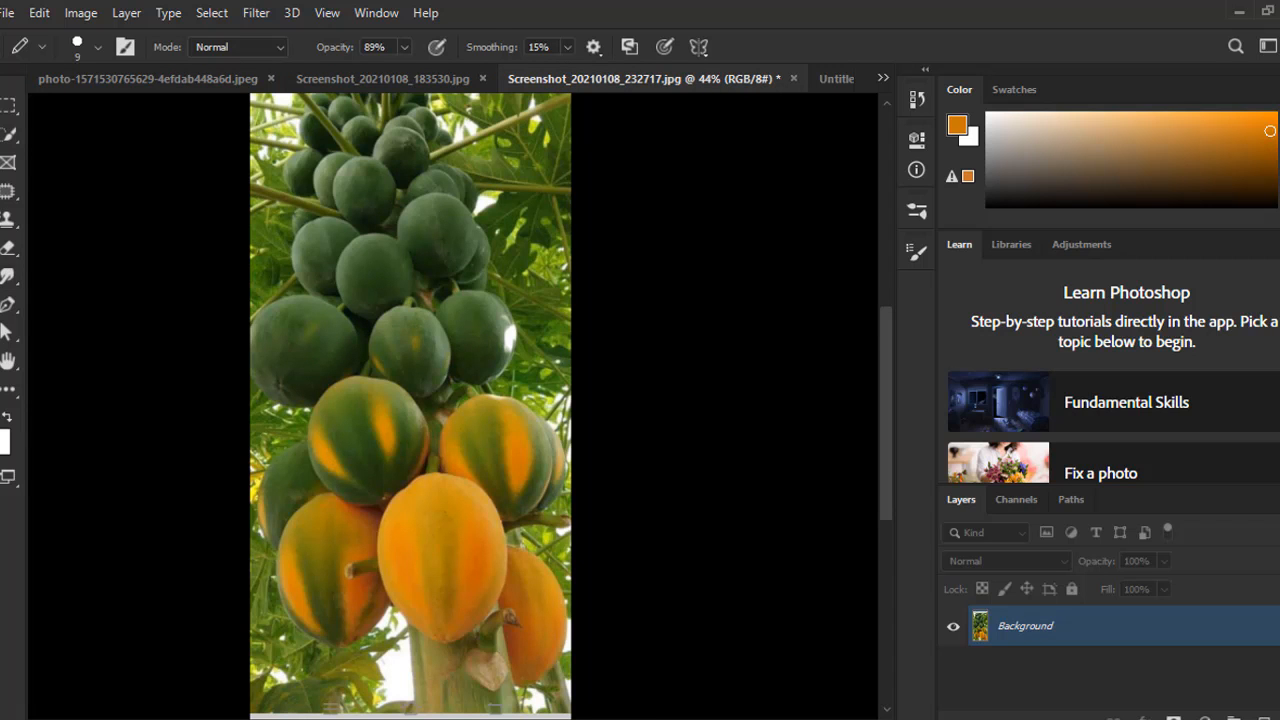
pyautogui.rightClick(0, 220)
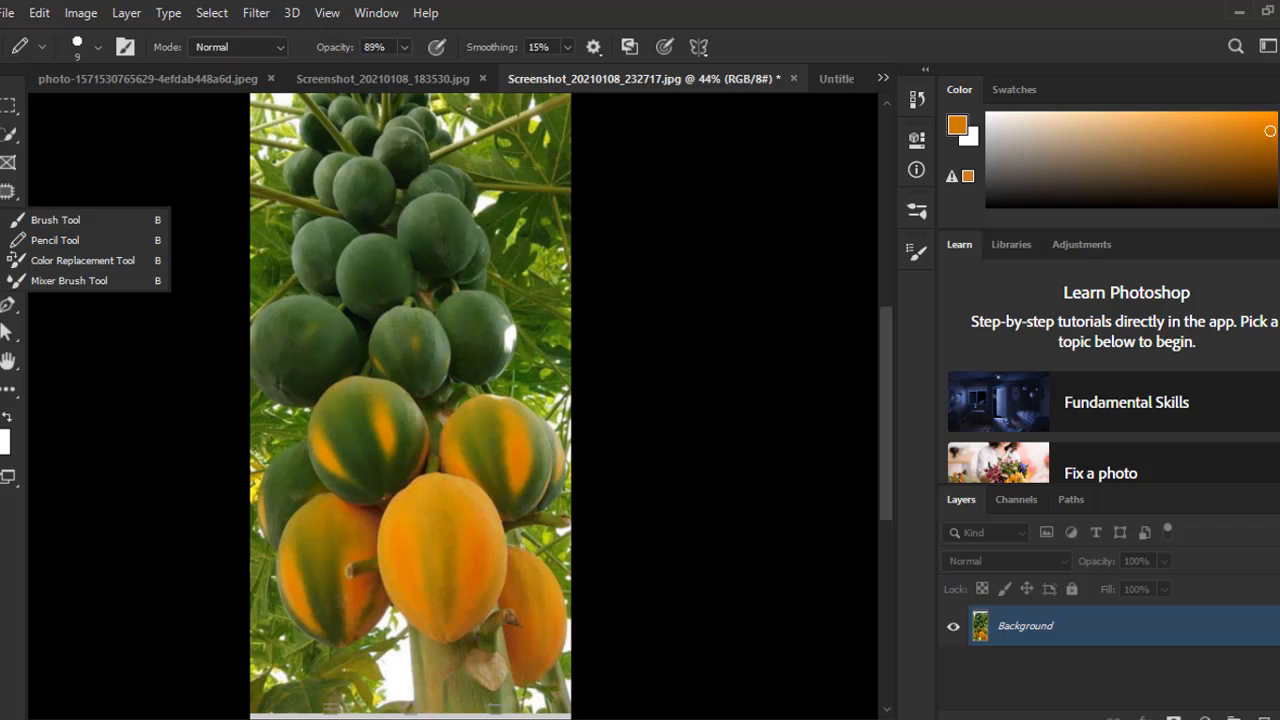
pyautogui.click(70, 264)
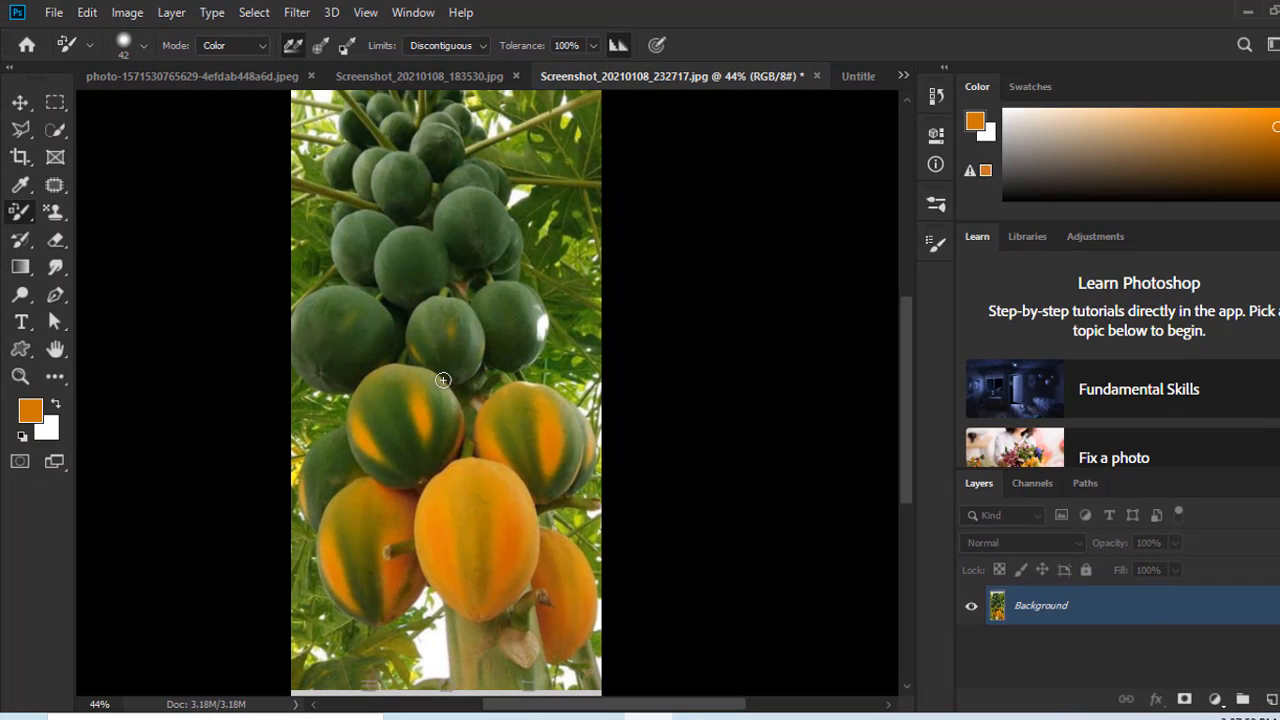
pyautogui.scroll(2, 443, 380)
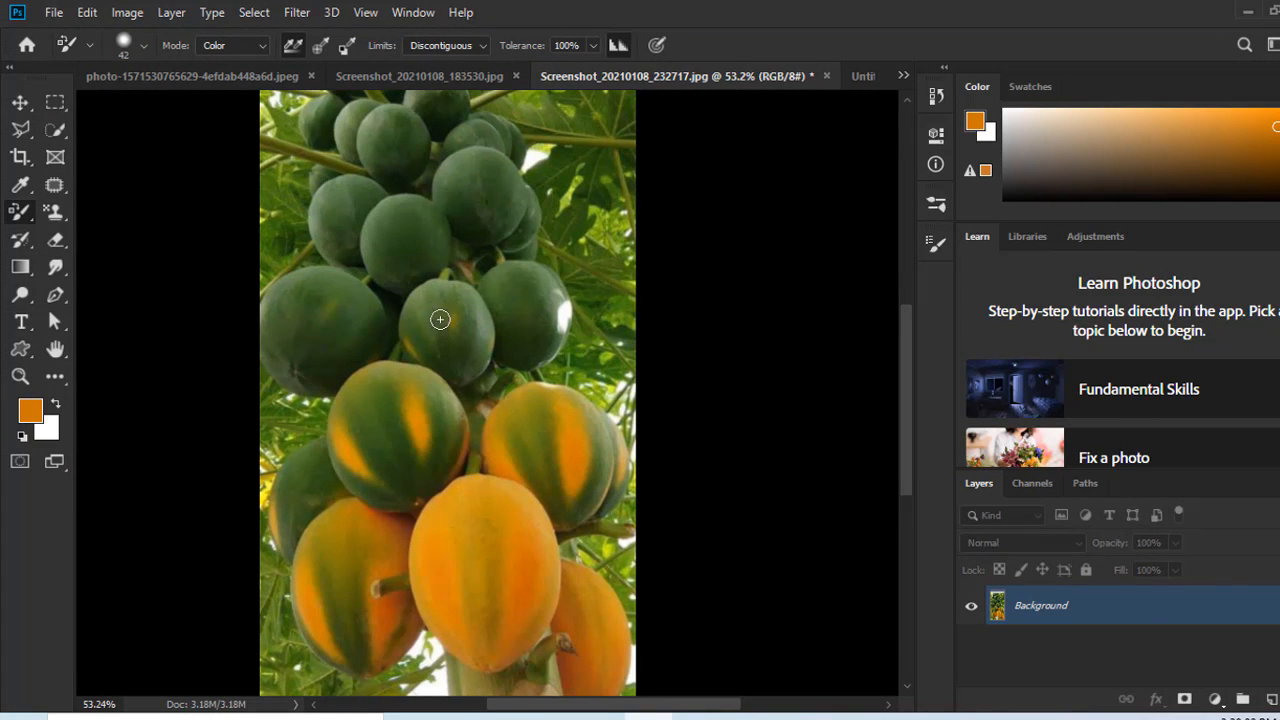
pyautogui.moveTo(454, 313); pyautogui.dragTo(449, 306)
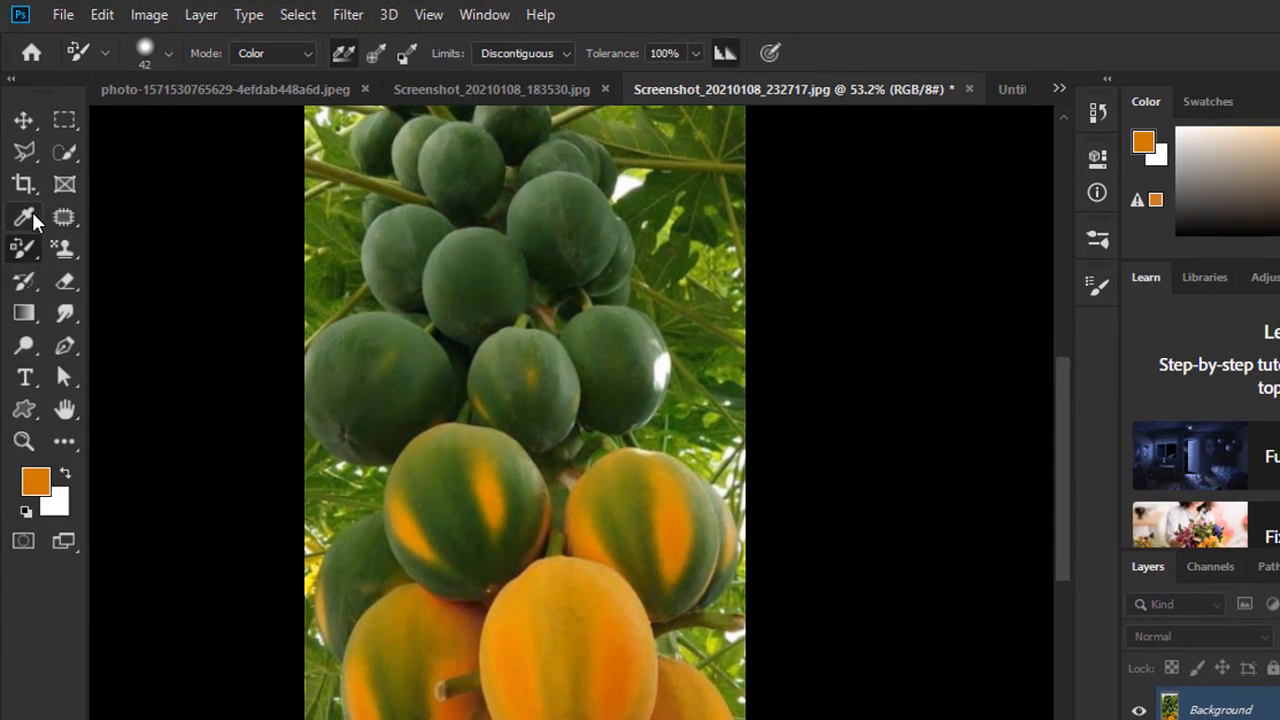
# - Sample an orange foreground colour with the Eyedropper and recolour the small green papaya in the centre using the Color Replacement tool
pyautogui.press('i')
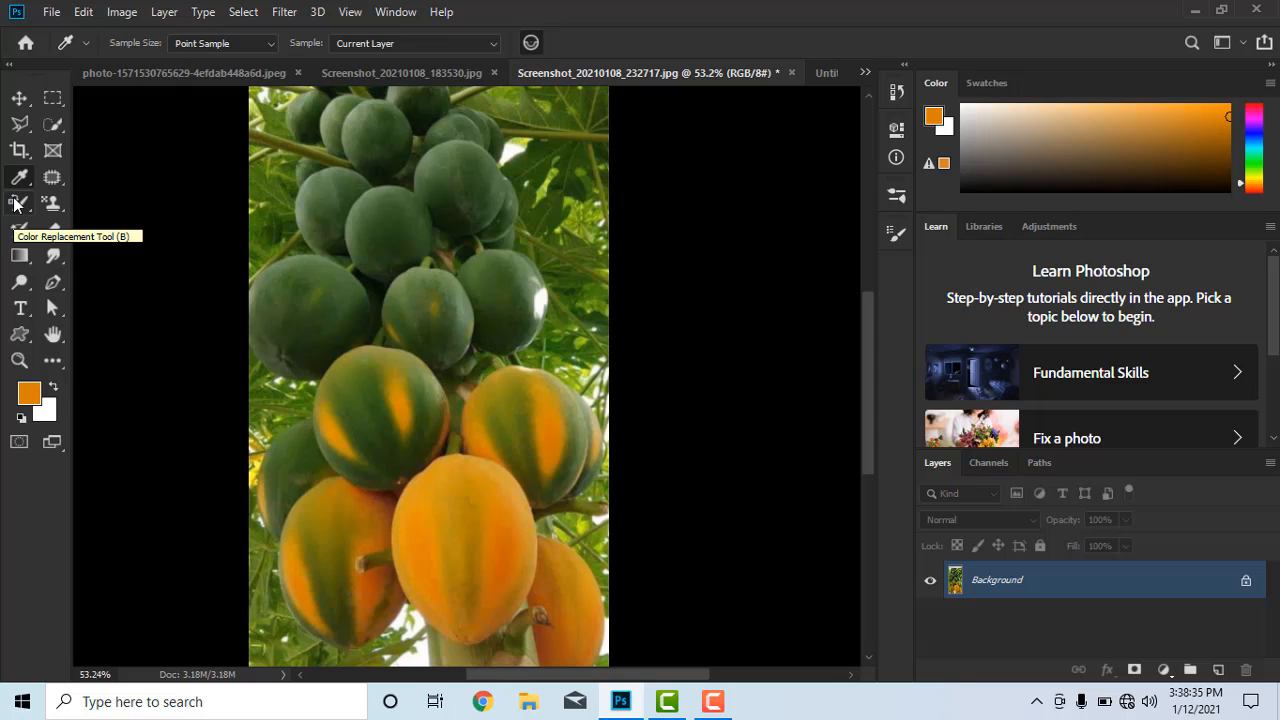
pyautogui.rightClick(14, 204)
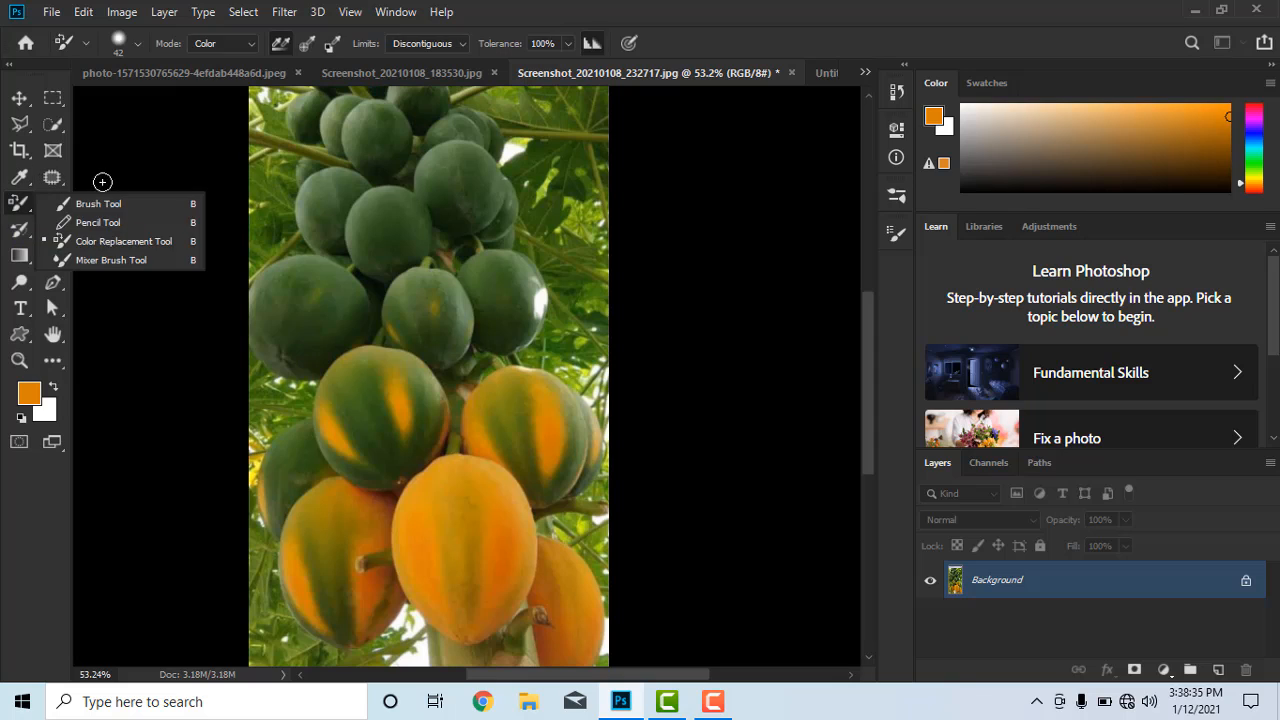
pyautogui.click(95, 240)
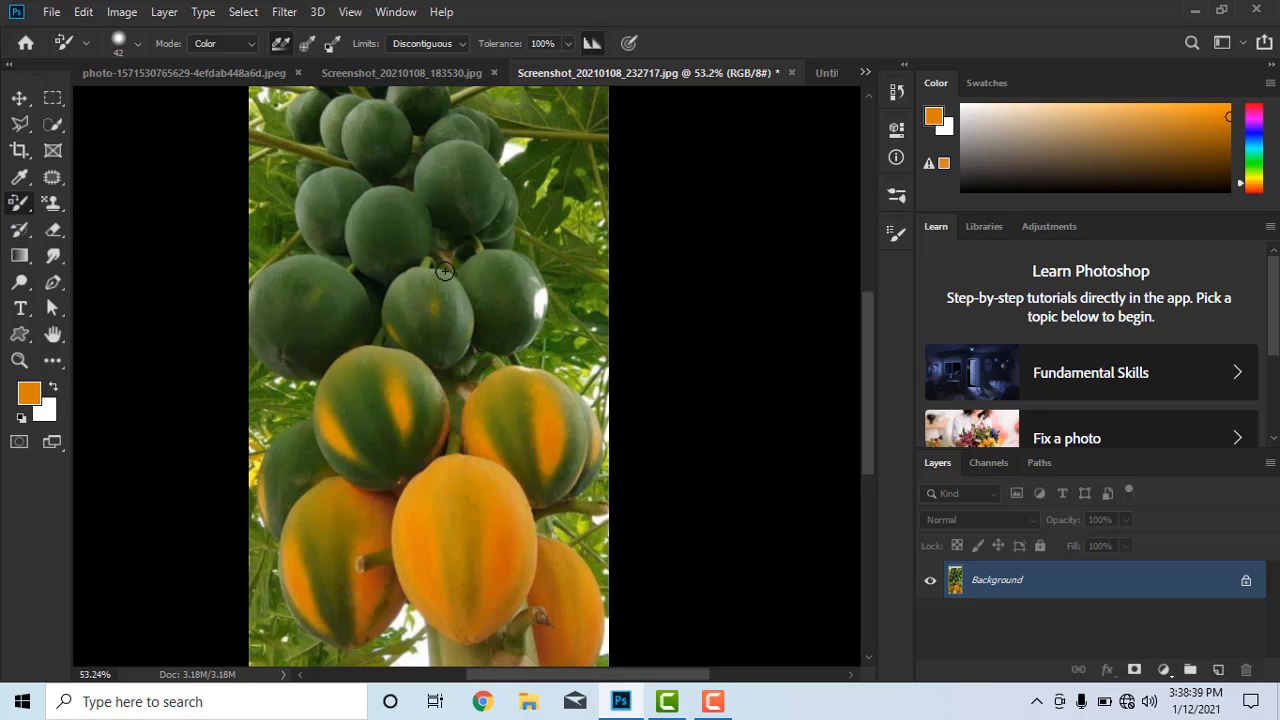
pyautogui.moveTo(446, 276); pyautogui.dragTo(456, 305)
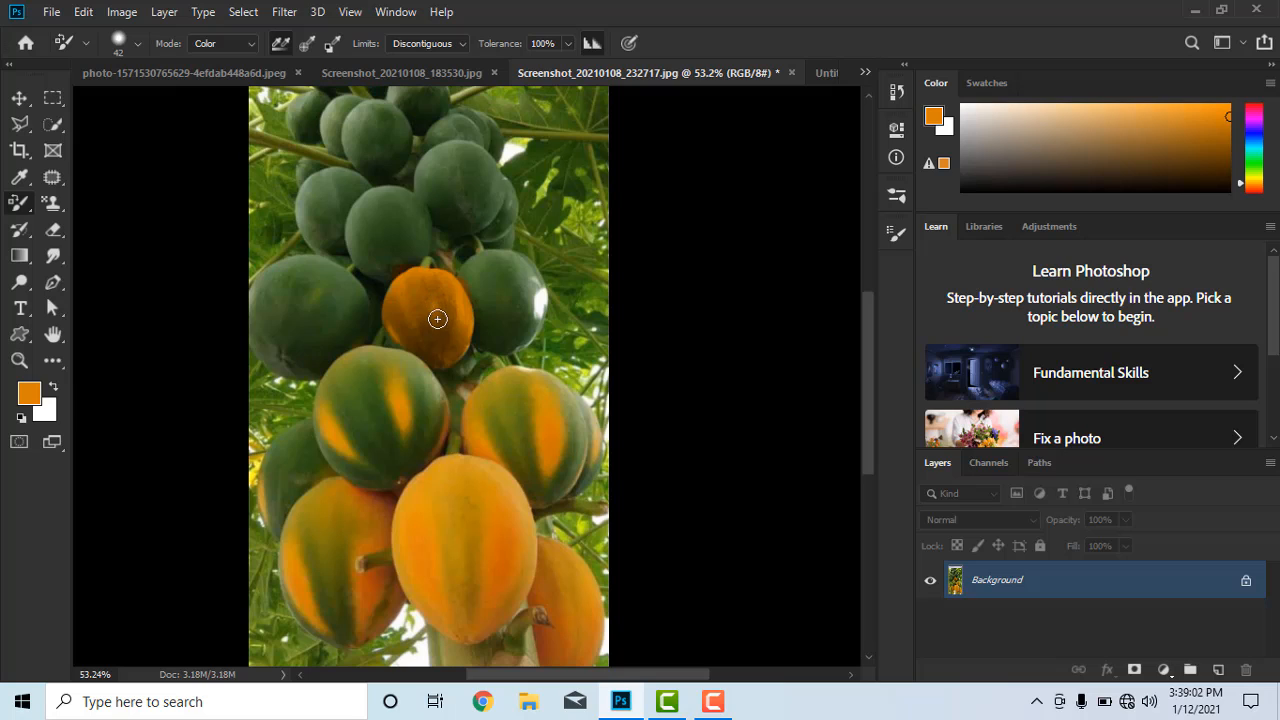
# - Switch to the citrus photo Screenshot_20210108_183530.jpg and sample the large leaf's dark green as the foreground colour with the Eyedropper
pyautogui.click(390, 76)
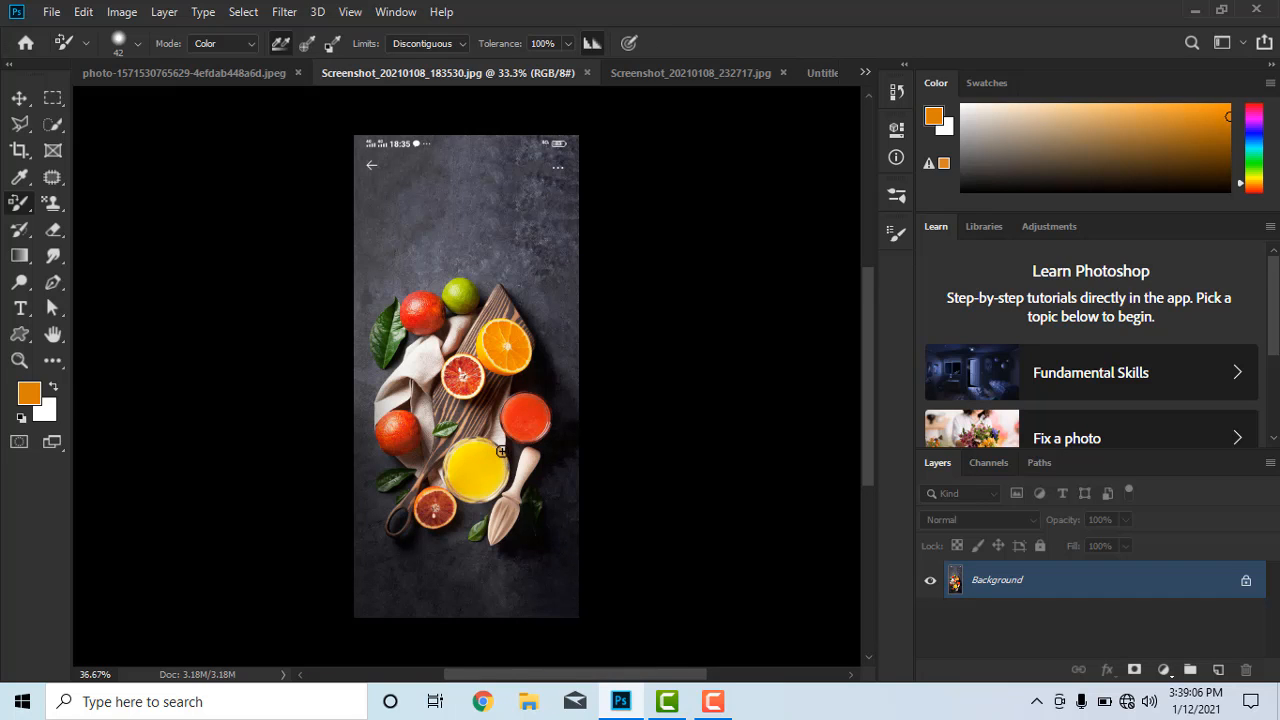
pyautogui.scroll(3, 502, 451)
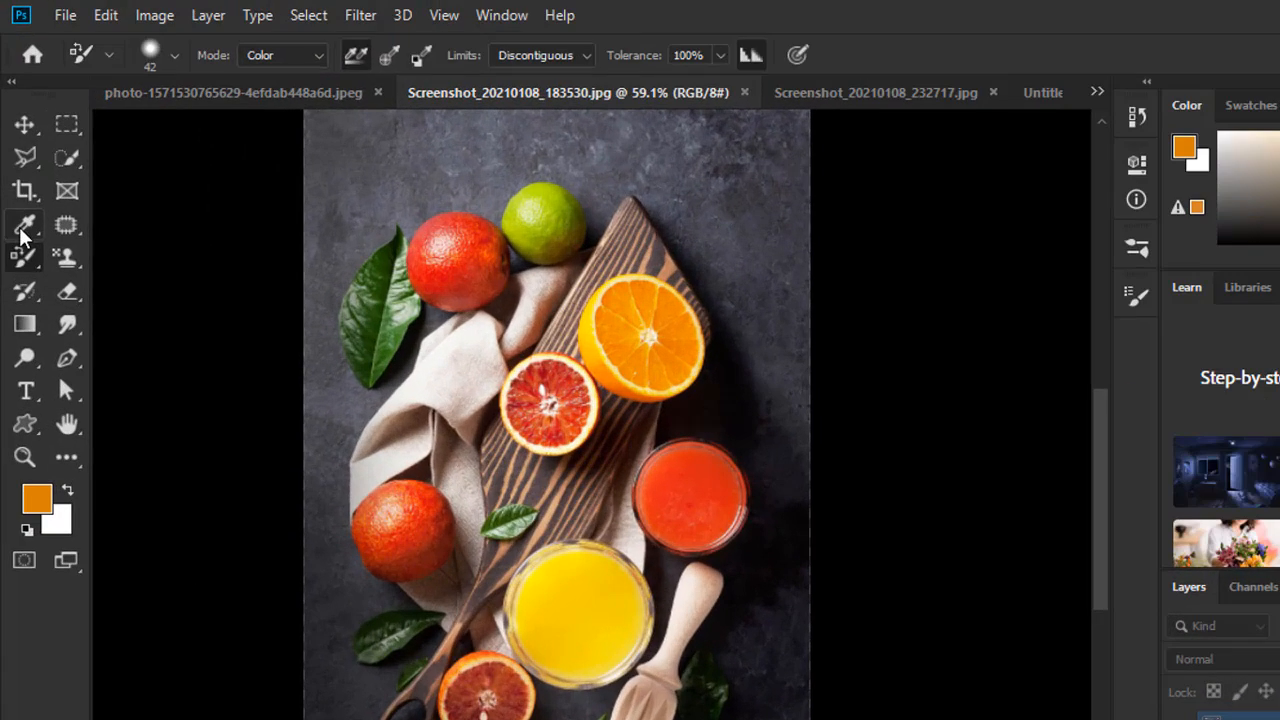
pyautogui.click(21, 230)
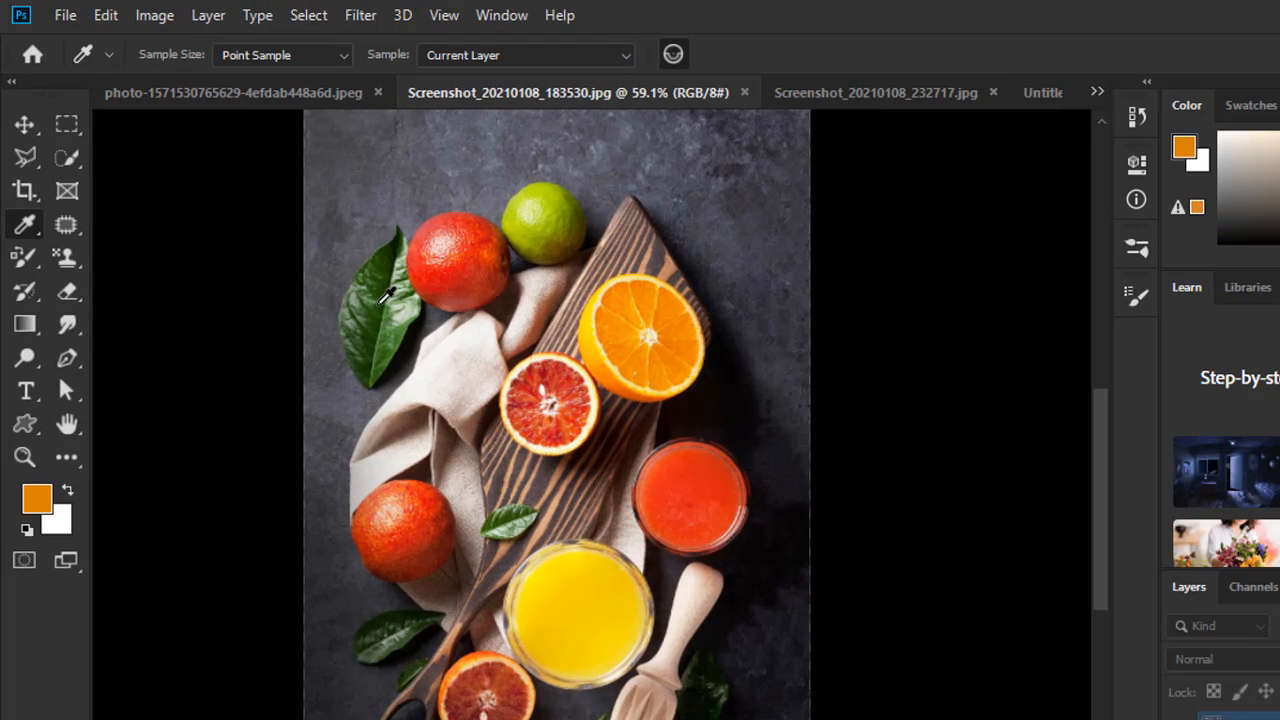
pyautogui.click(382, 294)
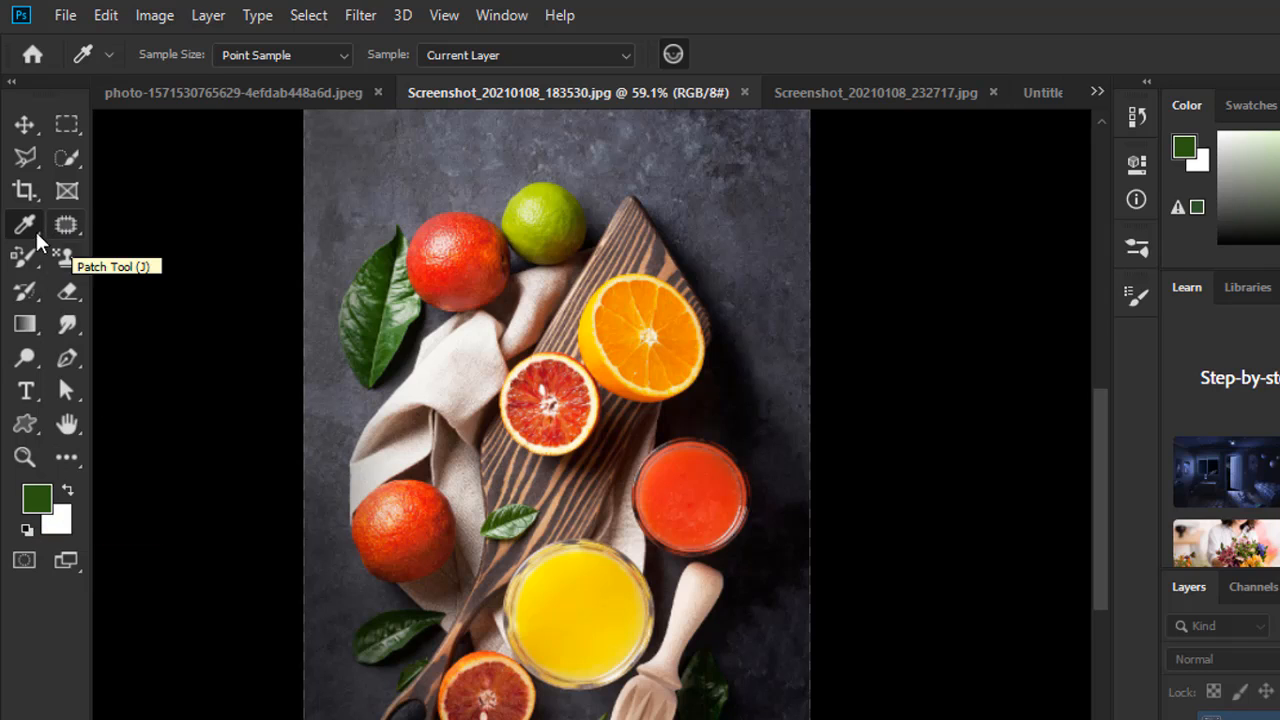
# - Recolour the red citrus fruit beside the large leaf dark green with the Color Replacement tool
pyautogui.moveTo(22, 258); pyautogui.dragTo(130, 318)
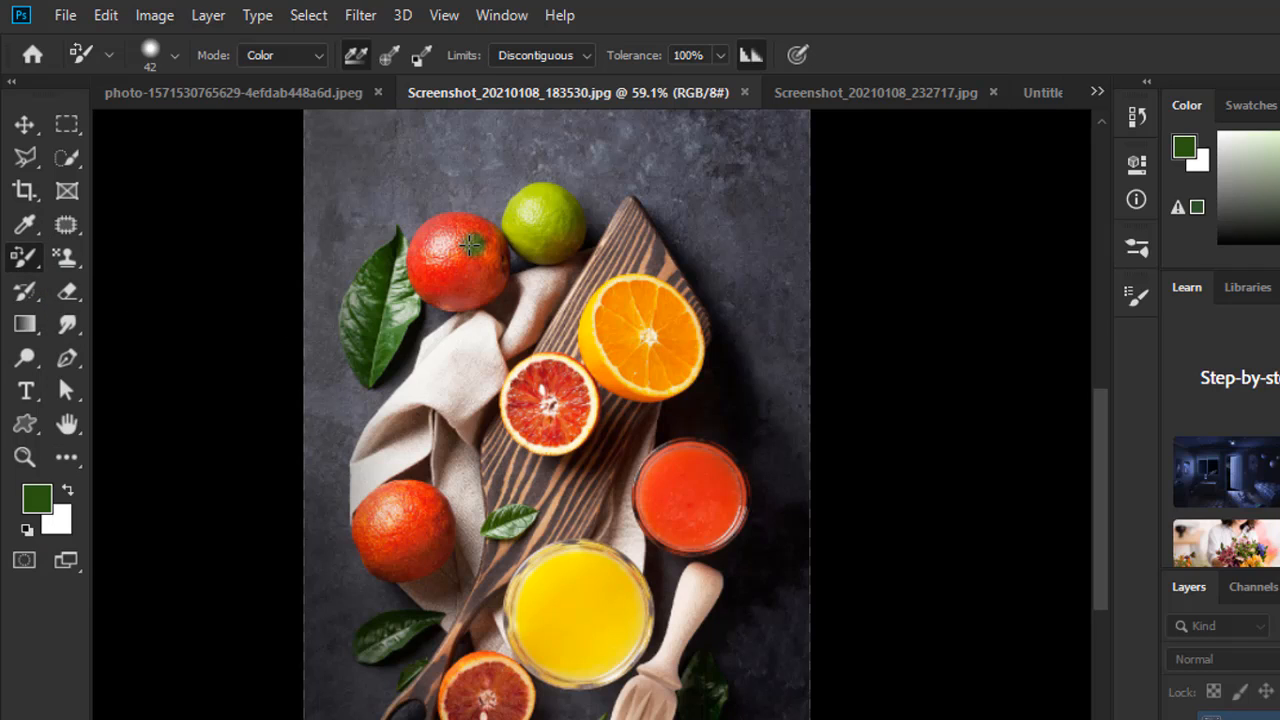
pyautogui.moveTo(485, 270)
pyautogui.mouseDown()
pyautogui.moveTo(500, 278)
pyautogui.moveTo(438, 298)
pyautogui.moveTo(408, 268)
pyautogui.mouseUp()
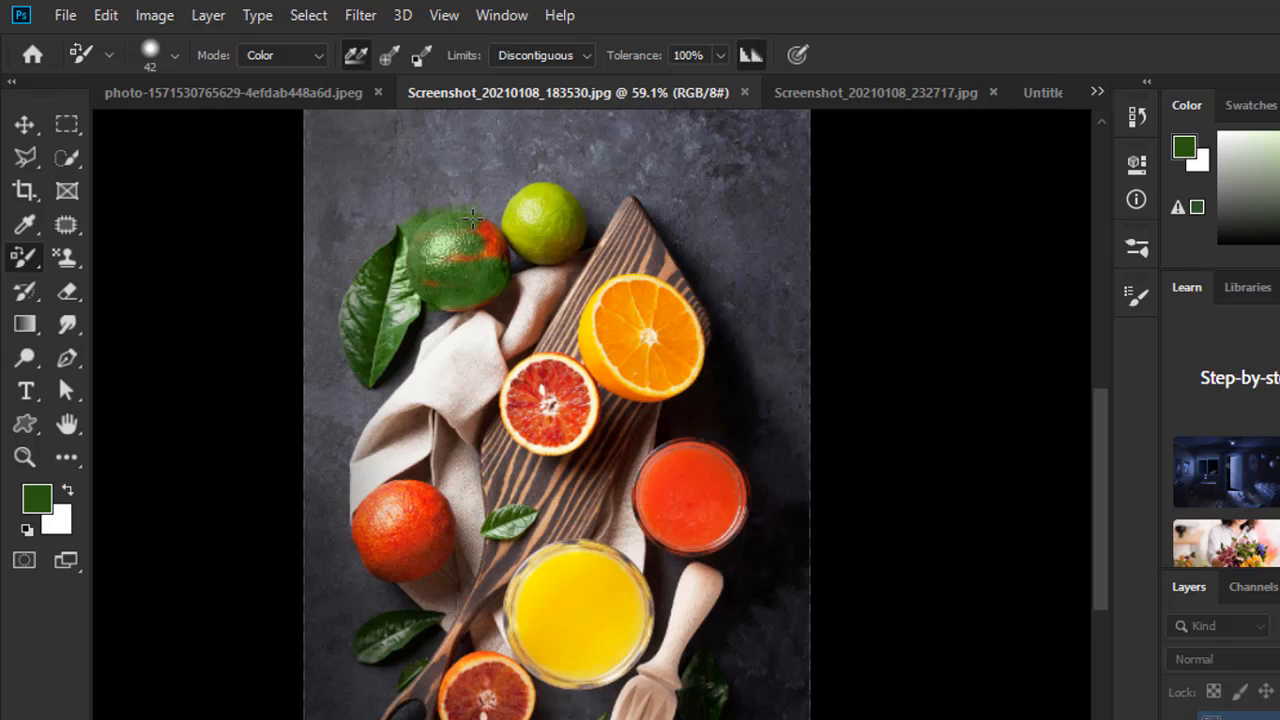
pyautogui.moveTo(472, 217)
pyautogui.mouseDown()
pyautogui.moveTo(500, 258)
pyautogui.moveTo(460, 253)
pyautogui.moveTo(490, 229)
pyautogui.moveTo(515, 262)
pyautogui.moveTo(502, 280)
pyautogui.moveTo(467, 295)
pyautogui.moveTo(436, 282)
pyautogui.moveTo(507, 293)
pyautogui.mouseUp()
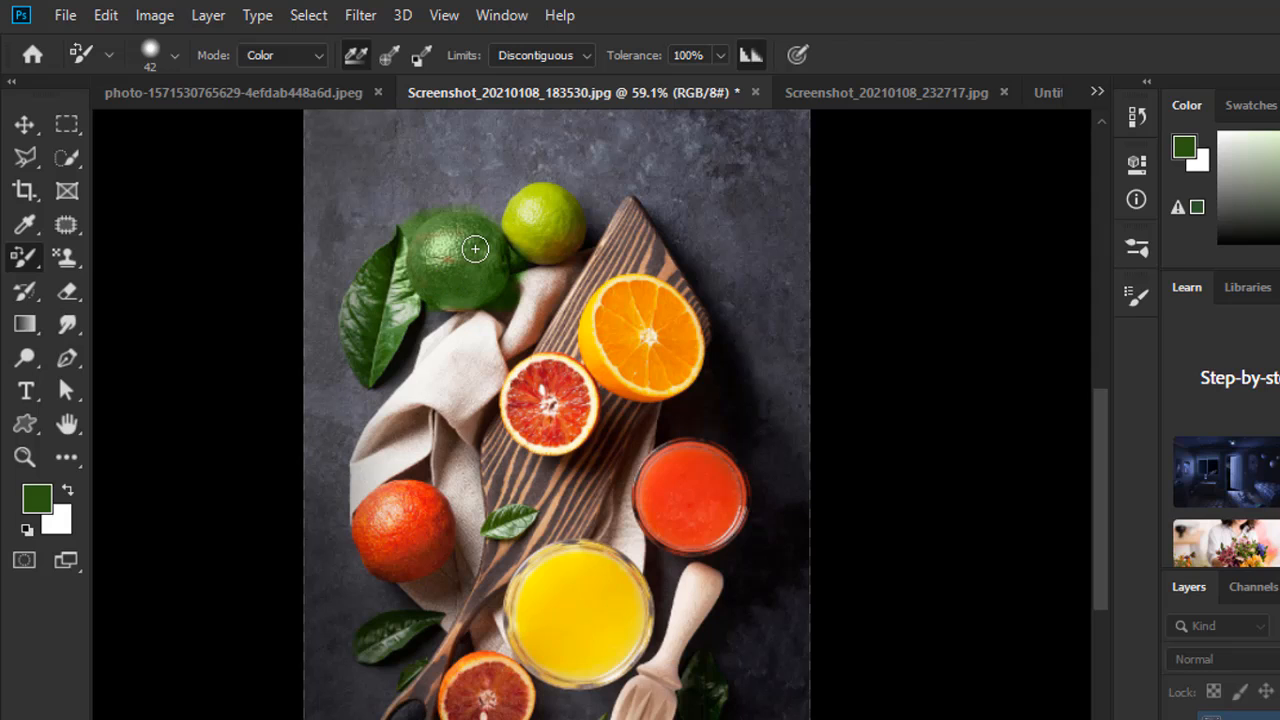
pyautogui.click(305, 95)
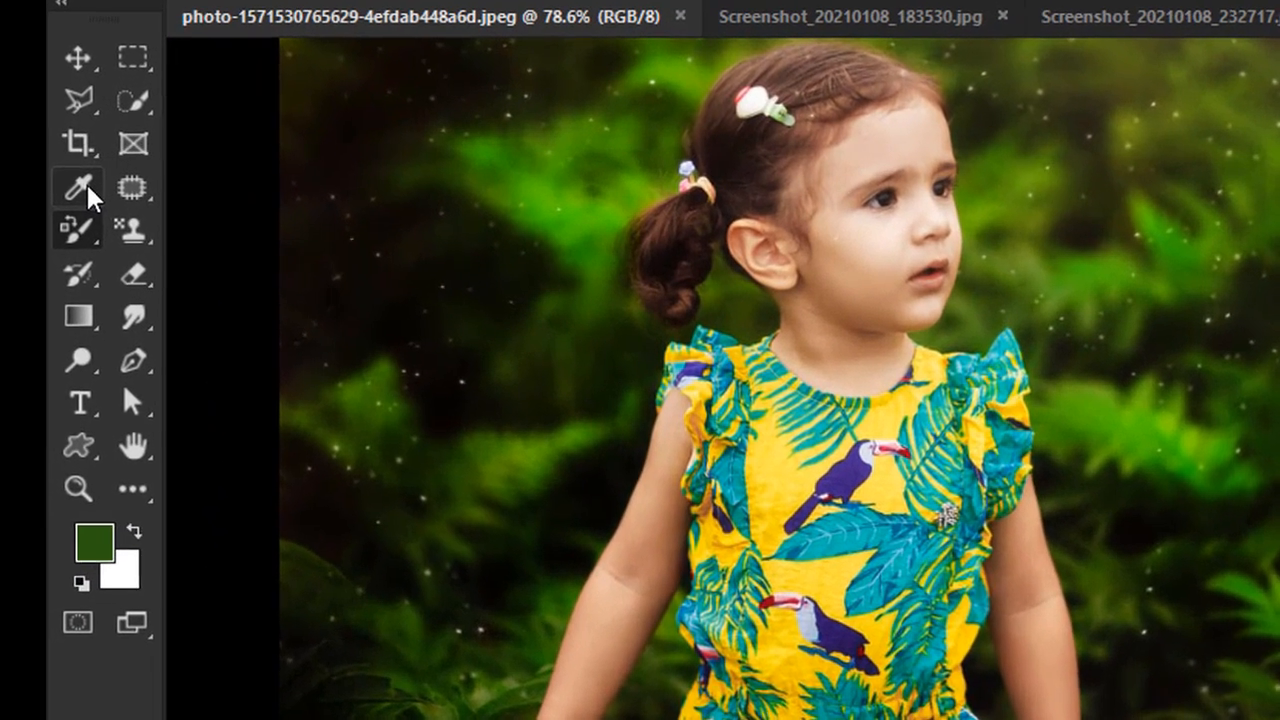
pyautogui.click(80, 188)
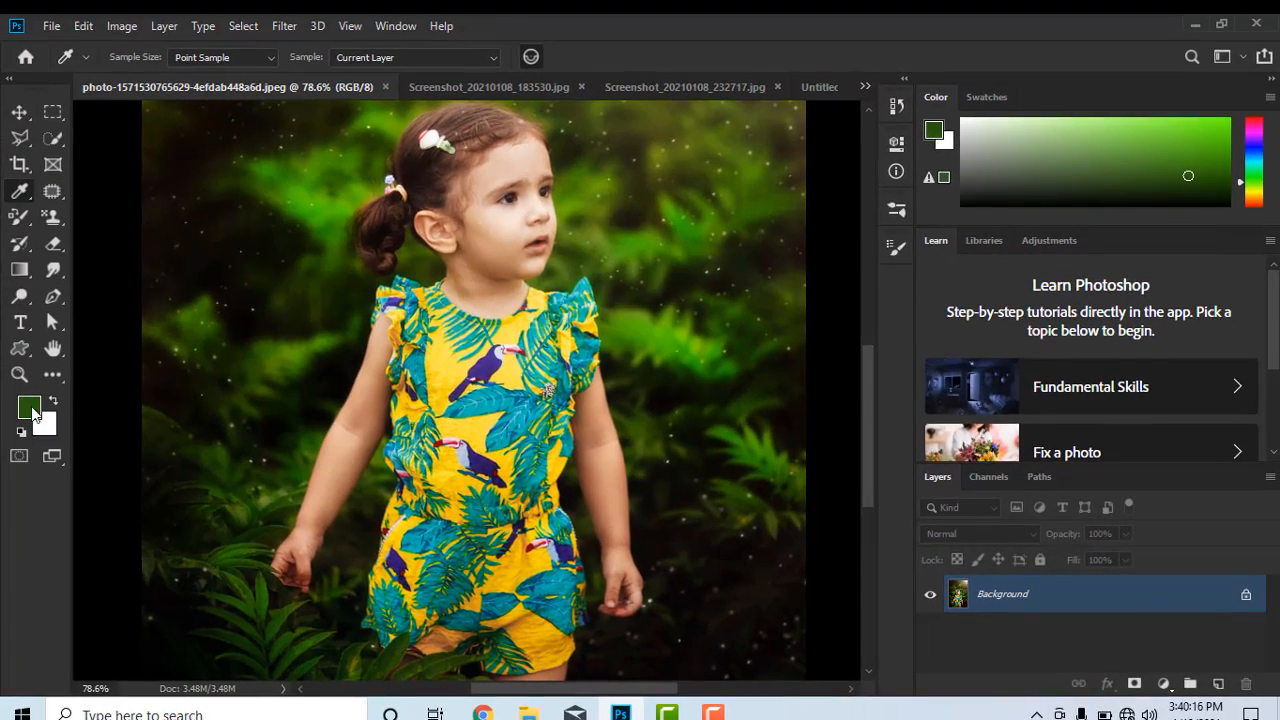
pyautogui.click(33, 412)
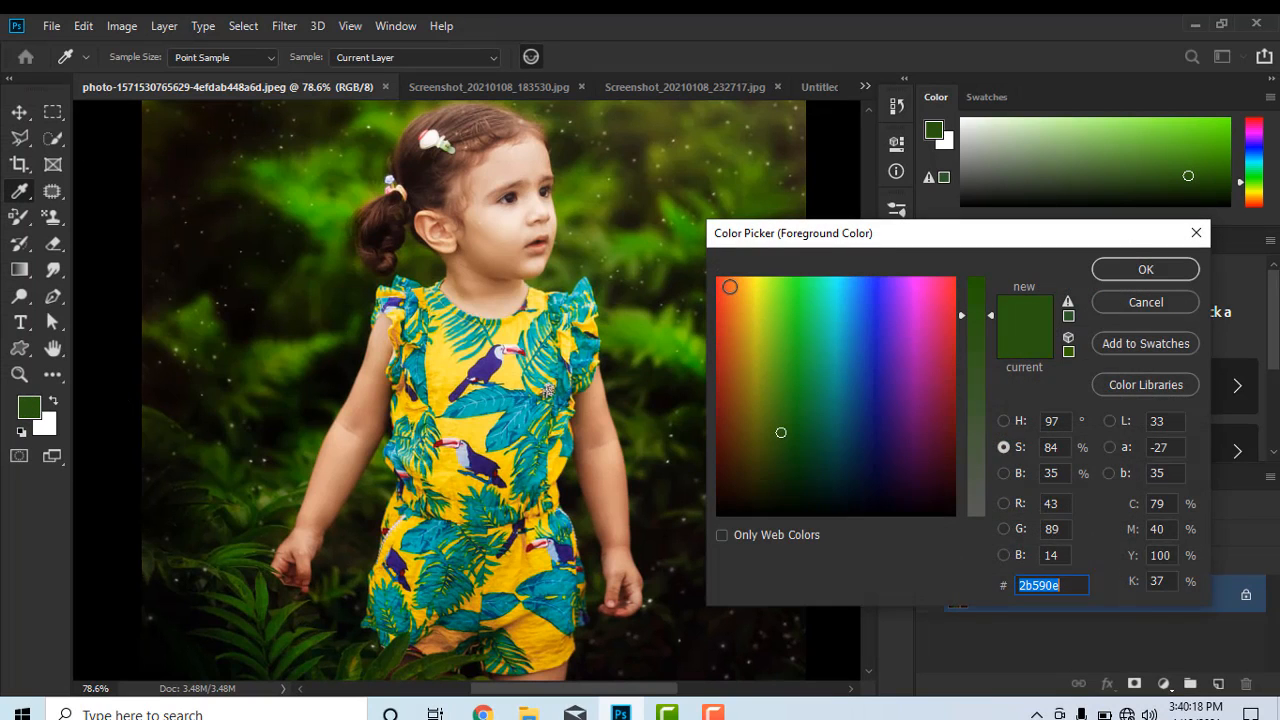
pyautogui.click(732, 287)
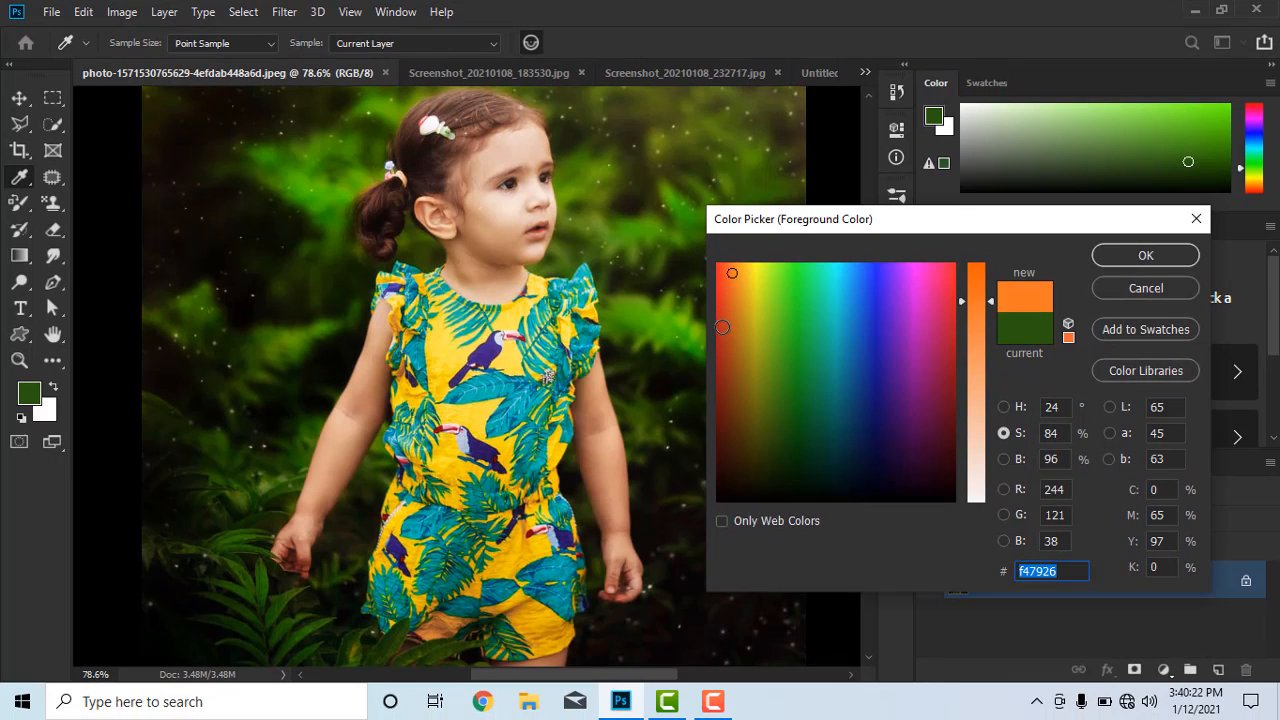
pyautogui.click(722, 327)
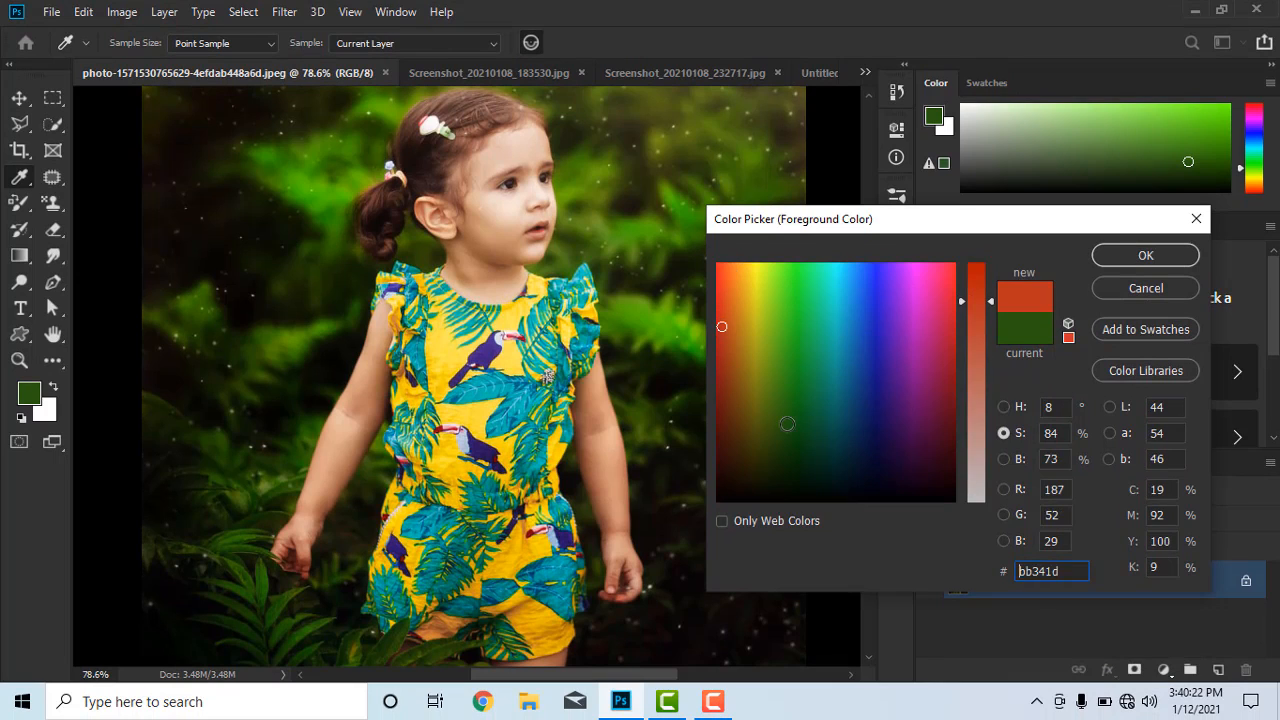
pyautogui.click(1145, 254)
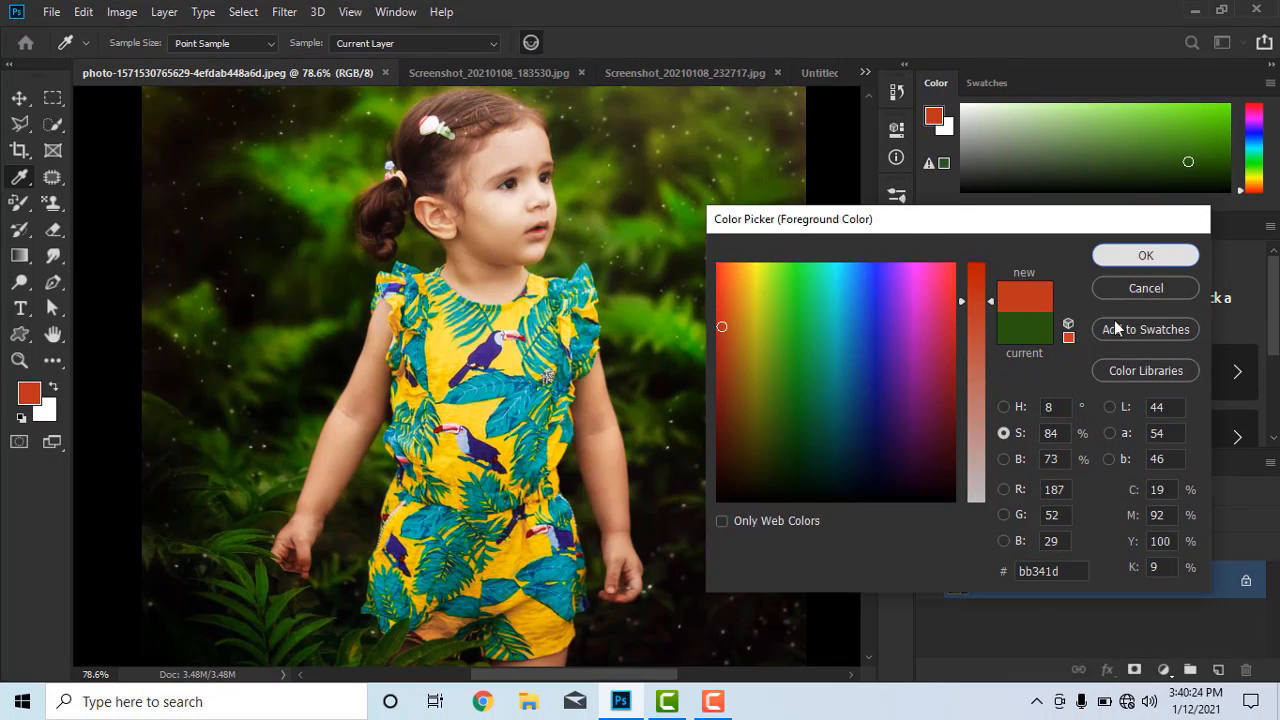
# - Paint red over most of the child's yellow and teal patterned outfit with the Color Replacement tool
pyautogui.moveTo(19, 205)
pyautogui.mouseDown()
pyautogui.moveTo(86, 222)
pyautogui.moveTo(100, 248)
pyautogui.mouseUp()
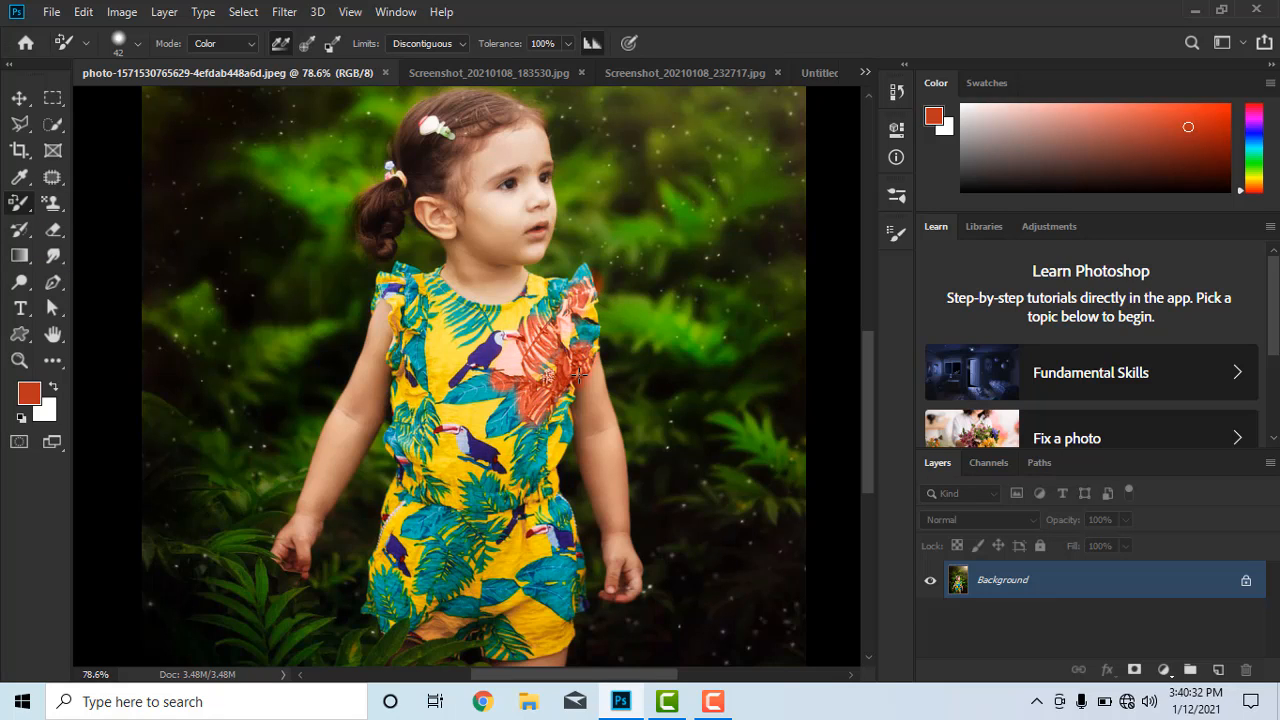
pyautogui.moveTo(562, 411)
pyautogui.mouseDown()
pyautogui.moveTo(540, 450)
pyautogui.moveTo(579, 445)
pyautogui.moveTo(478, 383)
pyautogui.moveTo(468, 345)
pyautogui.moveTo(489, 313)
pyautogui.mouseUp()
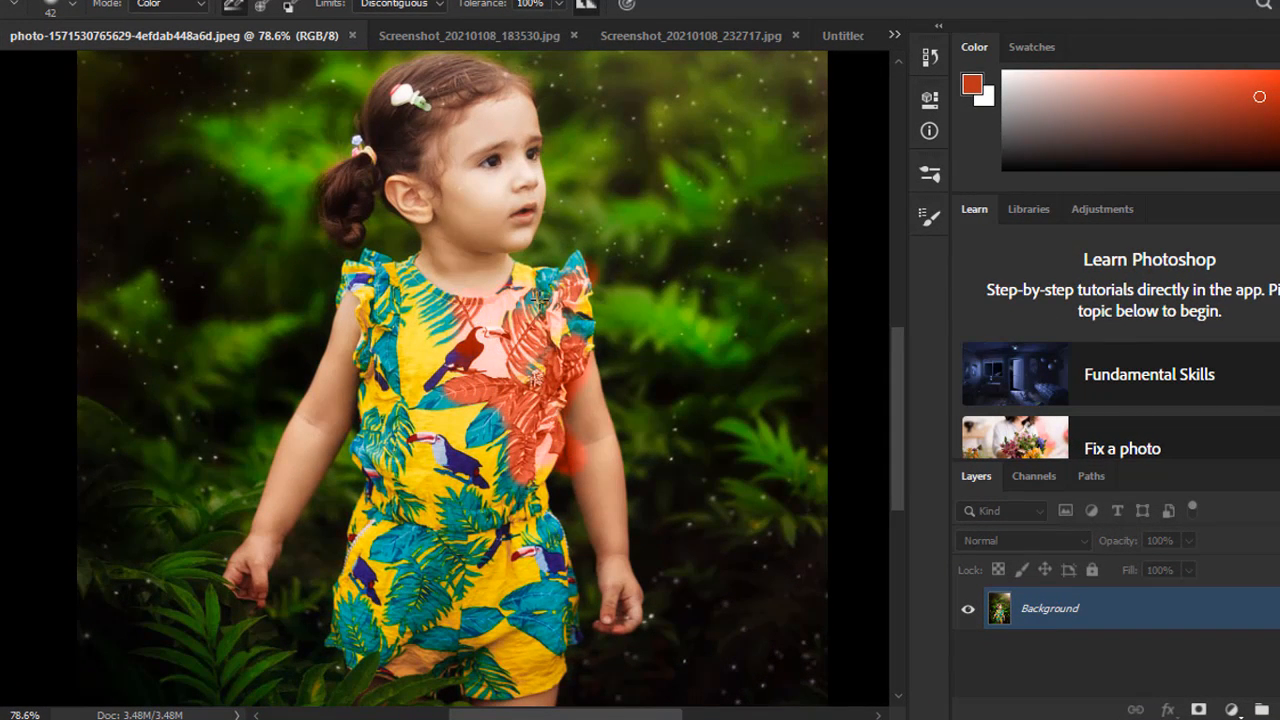
pyautogui.moveTo(522, 494); pyautogui.dragTo(555, 532)
pyautogui.moveTo(570, 612)
pyautogui.mouseDown()
pyautogui.moveTo(577, 637)
pyautogui.moveTo(368, 588)
pyautogui.mouseUp()
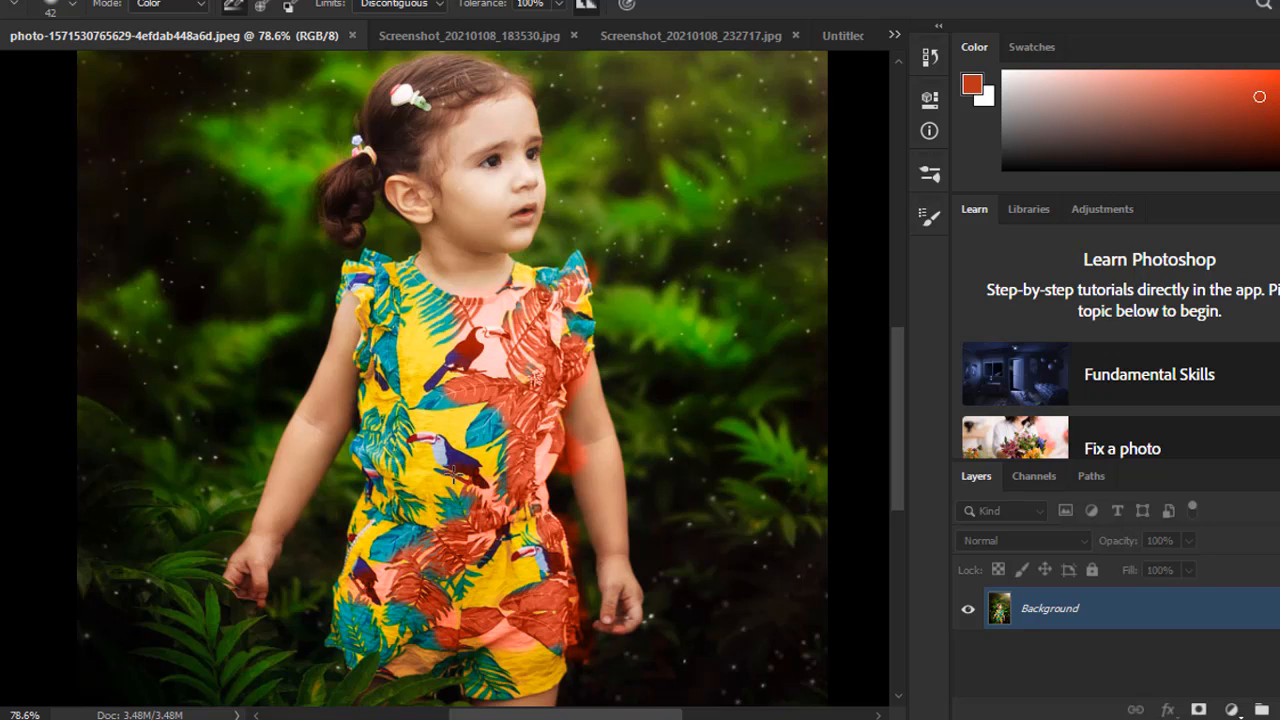
pyautogui.moveTo(456, 473)
pyautogui.mouseDown()
pyautogui.moveTo(446, 446)
pyautogui.moveTo(501, 430)
pyautogui.mouseUp()
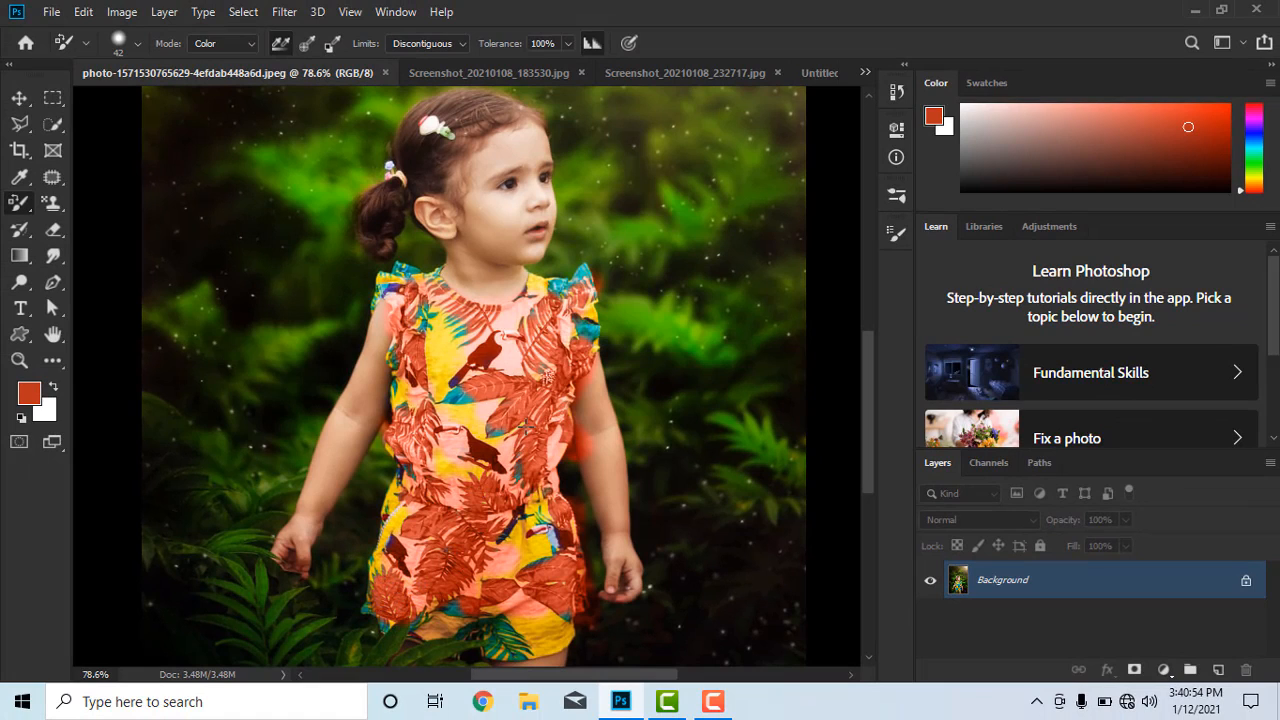
pyautogui.moveTo(585, 278); pyautogui.dragTo(596, 294)
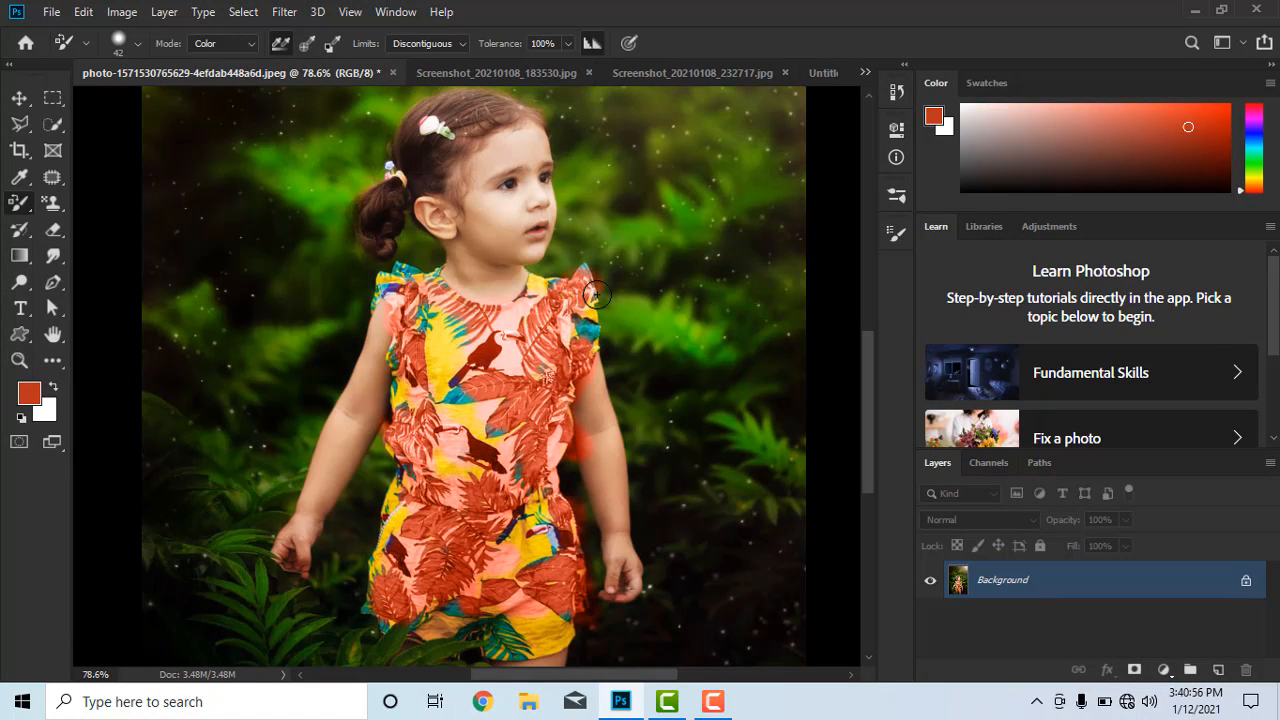